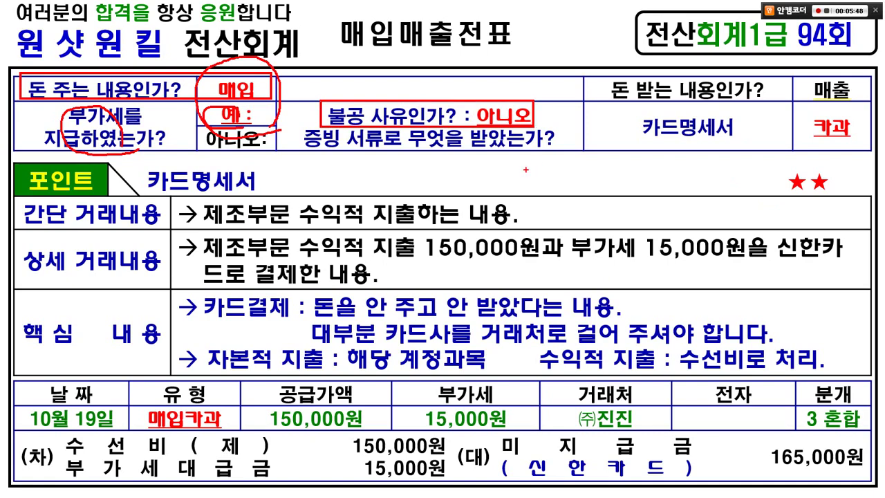
drag(308, 150, 519, 149)
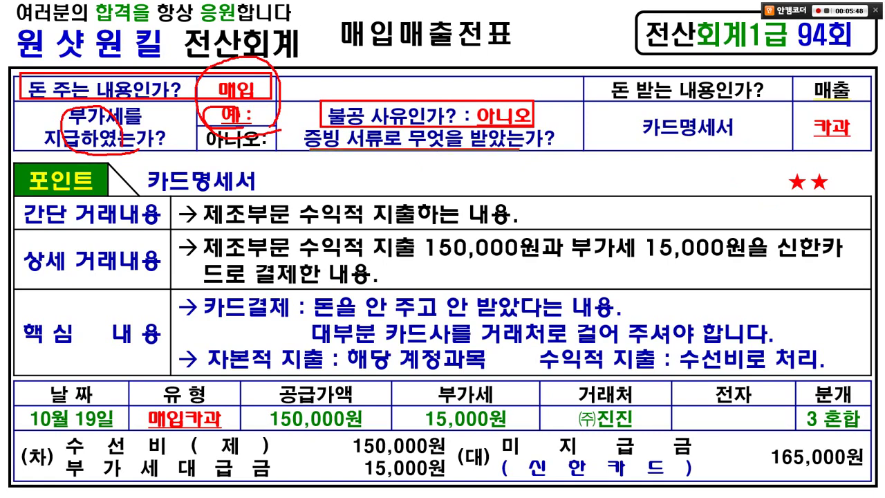
drag(627, 108, 747, 143)
mouse_move(841, 142)
mouse_down()
mouse_move(562, 36)
mouse_move(278, 60)
mouse_up()
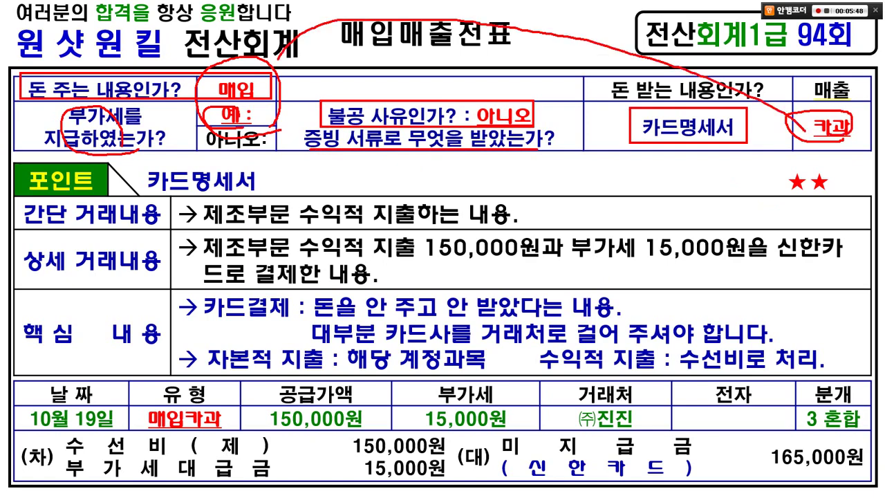
mouse_move(180, 398)
mouse_down()
mouse_move(188, 414)
mouse_move(201, 392)
mouse_up()
mouse_move(332, 438)
mouse_down()
mouse_move(320, 385)
mouse_move(296, 450)
mouse_up()
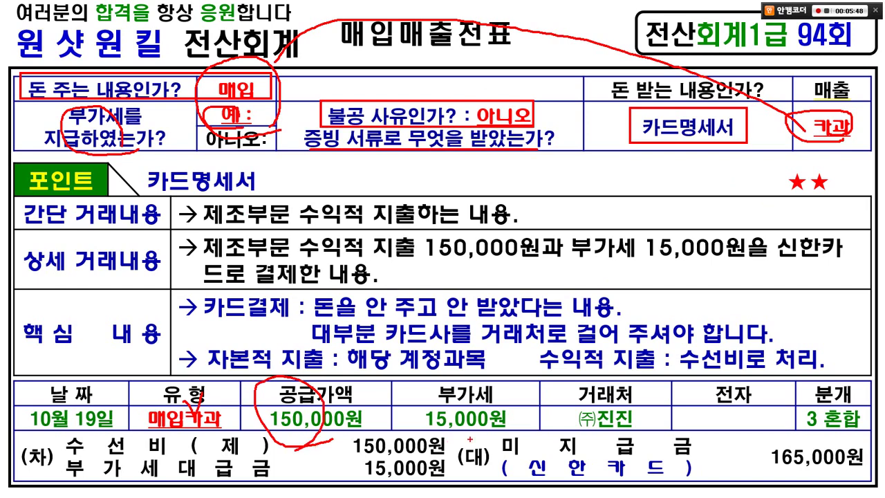
drag(470, 438, 453, 374)
mouse_move(616, 433)
mouse_down()
mouse_move(591, 436)
mouse_move(610, 427)
mouse_up()
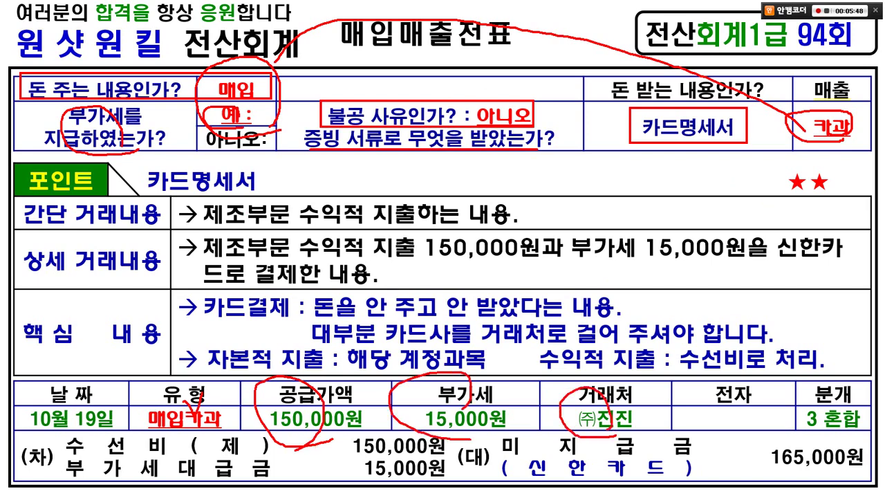
mouse_move(707, 403)
mouse_down()
mouse_move(713, 419)
mouse_move(721, 407)
mouse_up()
drag(822, 385, 787, 422)
drag(204, 227, 514, 225)
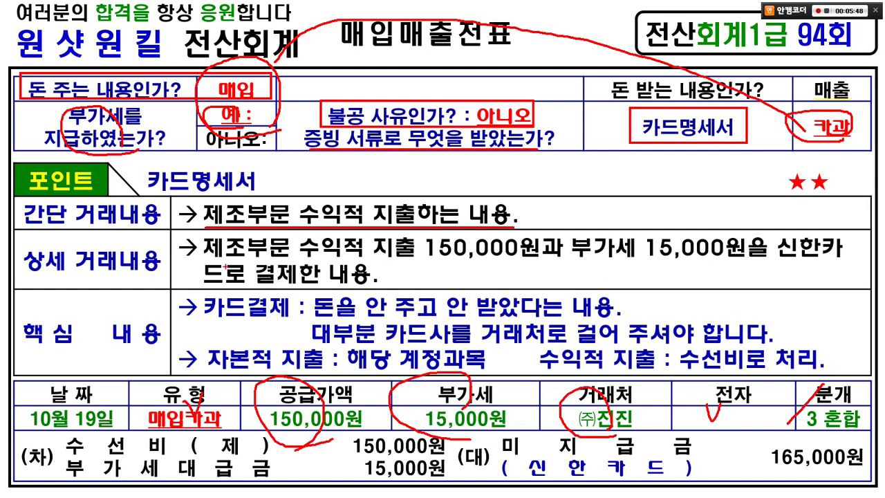
drag(205, 257, 844, 257)
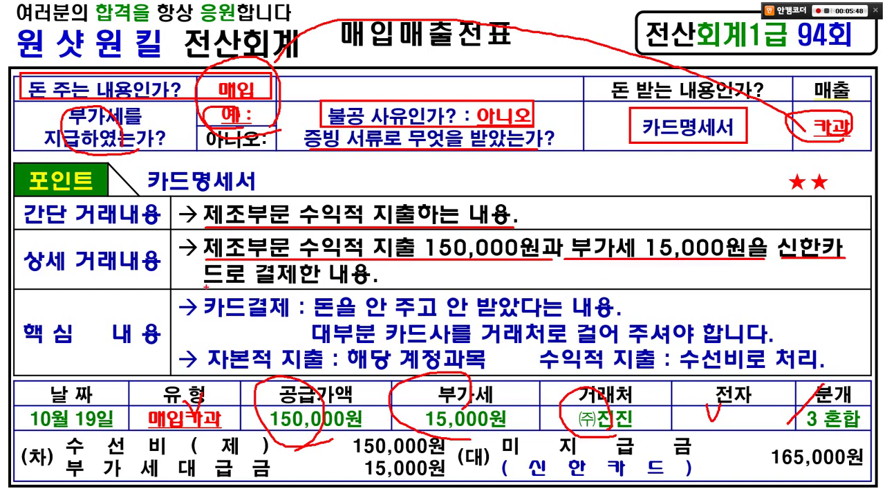
drag(204, 284, 379, 283)
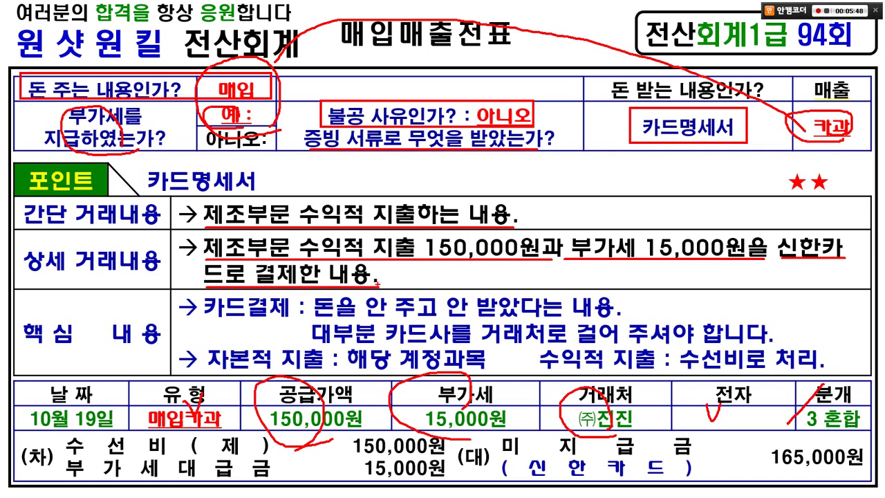
mouse_move(92, 370)
mouse_down()
mouse_move(51, 353)
mouse_move(114, 349)
mouse_up()
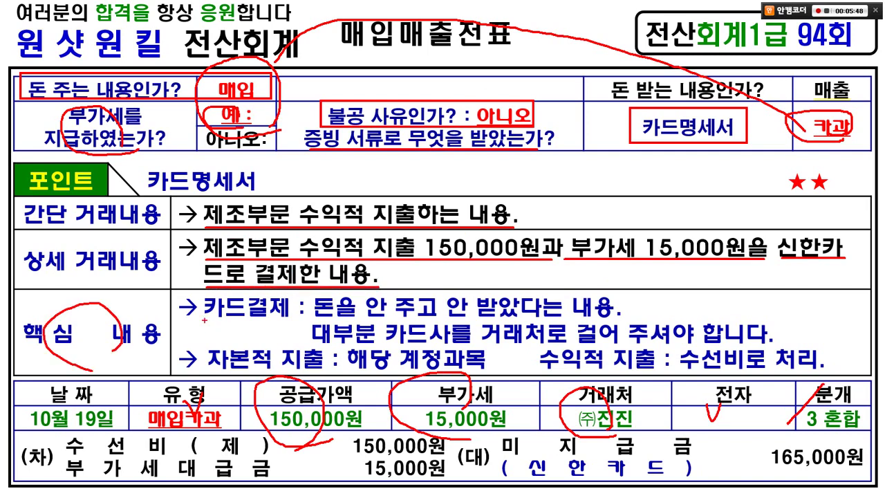
drag(196, 315, 610, 313)
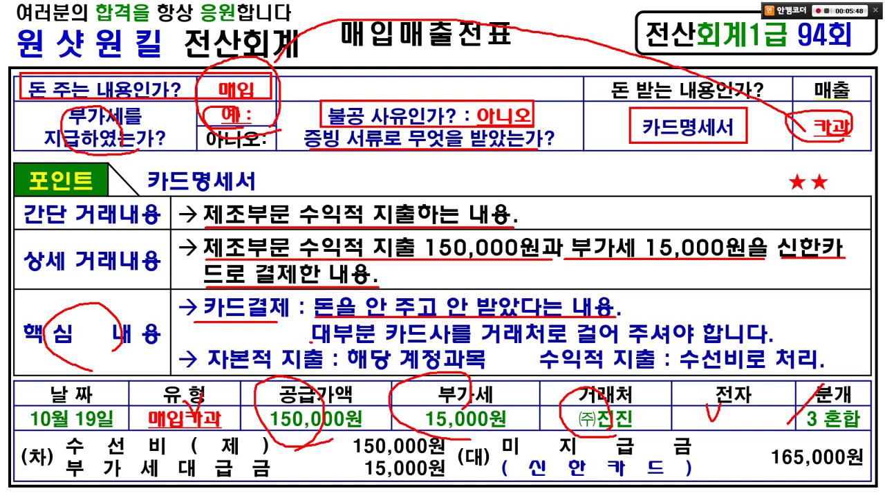
drag(312, 343, 766, 343)
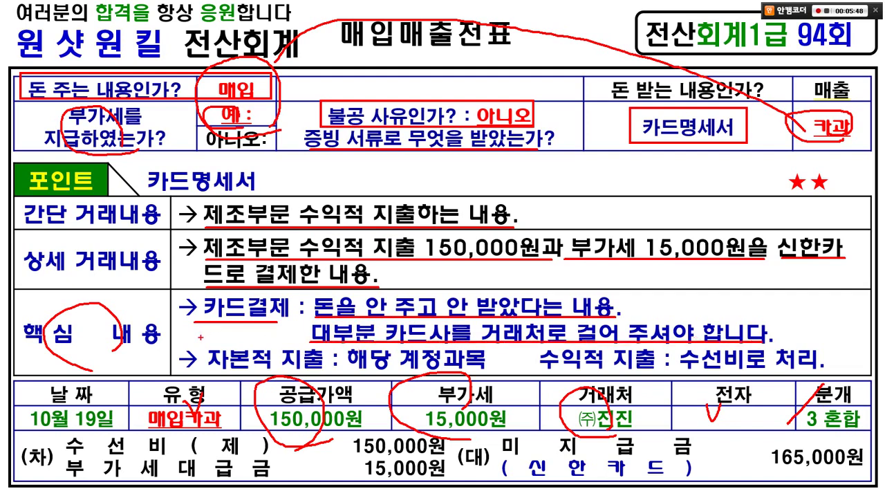
mouse_move(201, 344)
mouse_down()
mouse_move(266, 360)
mouse_move(488, 372)
mouse_move(529, 343)
mouse_move(597, 342)
mouse_move(532, 364)
mouse_up()
drag(749, 365, 823, 373)
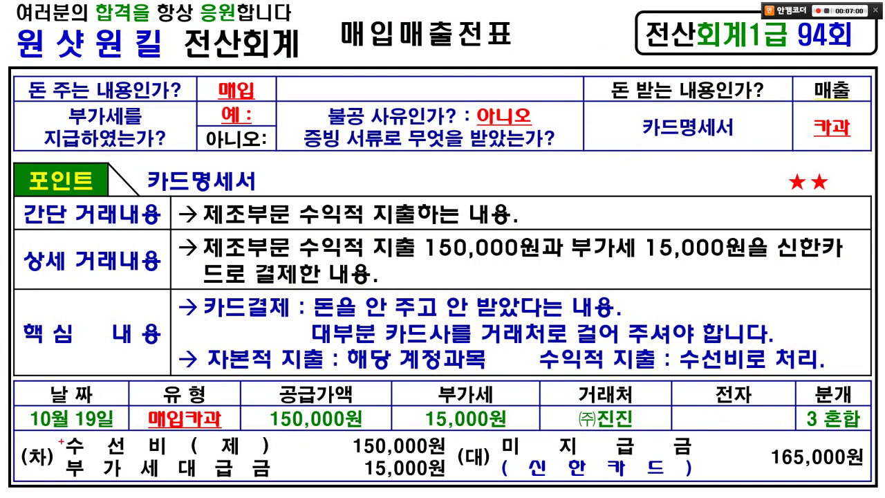
mouse_move(62, 436)
mouse_down()
mouse_move(439, 475)
mouse_move(448, 455)
mouse_up()
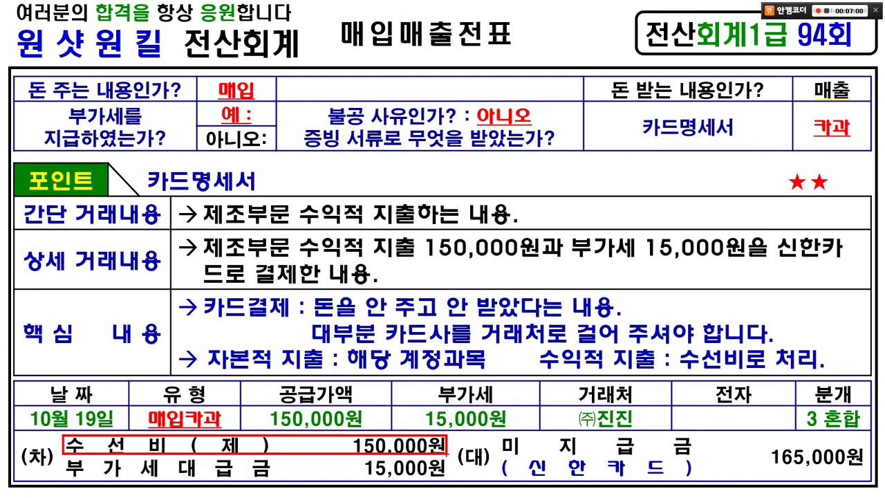
drag(69, 474, 436, 483)
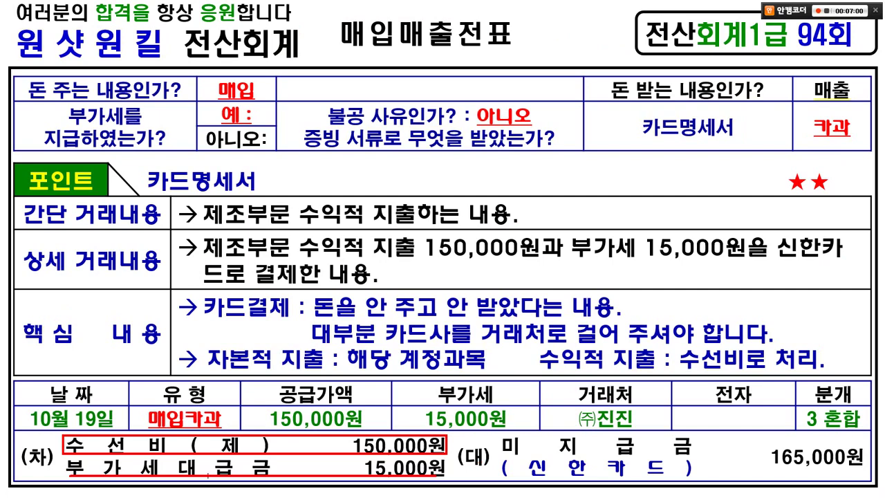
mouse_move(155, 422)
mouse_down()
mouse_move(172, 446)
mouse_move(212, 399)
mouse_up()
mouse_move(488, 430)
mouse_down()
mouse_move(602, 458)
mouse_move(706, 457)
mouse_up()
mouse_move(363, 495)
mouse_down()
mouse_move(250, 446)
mouse_move(354, 462)
mouse_up()
mouse_move(778, 475)
mouse_down()
mouse_move(636, 477)
mouse_move(710, 468)
mouse_up()
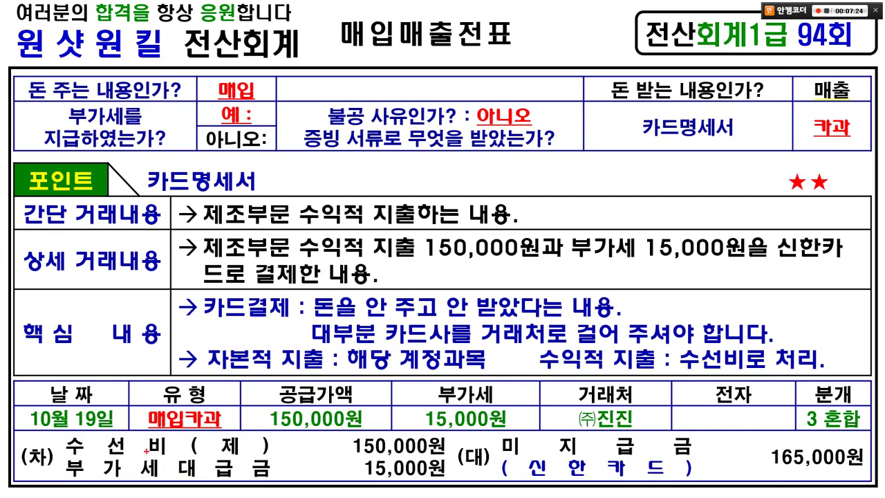
mouse_move(168, 463)
mouse_down()
mouse_move(137, 455)
mouse_move(179, 449)
mouse_up()
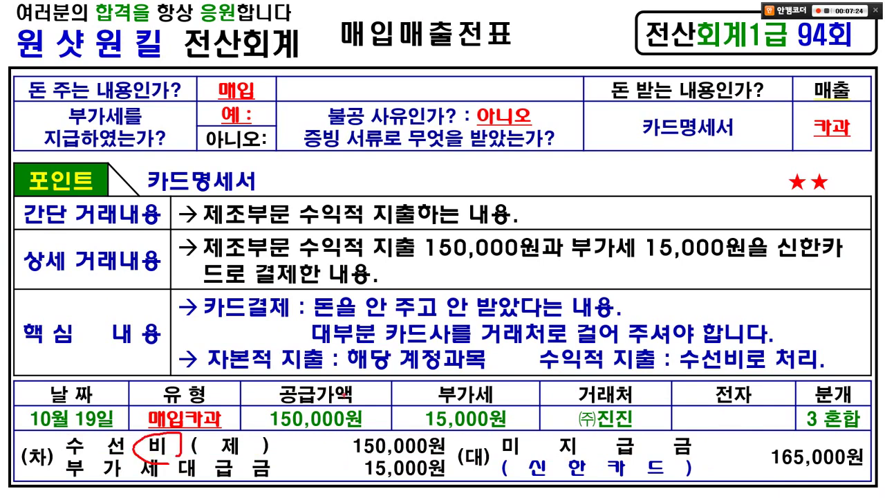
mouse_move(339, 422)
mouse_down()
mouse_move(345, 438)
mouse_move(362, 411)
mouse_up()
drag(486, 413, 435, 470)
drag(499, 454, 696, 450)
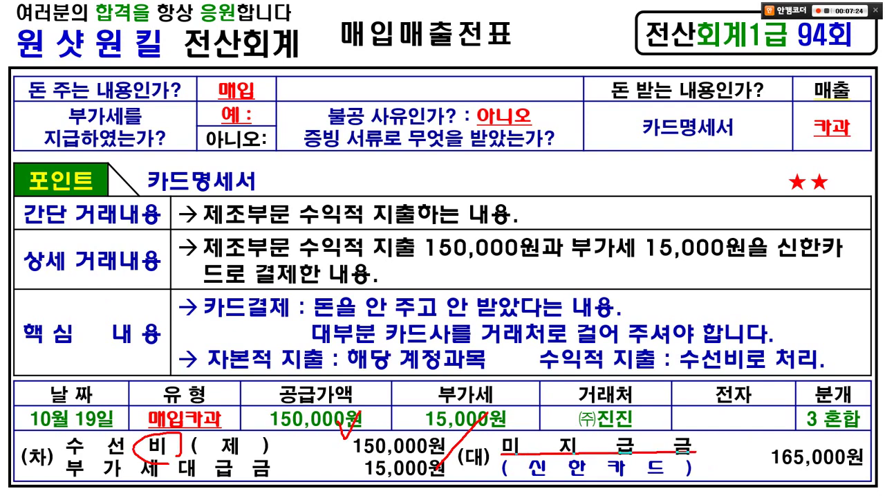
drag(496, 456, 704, 485)
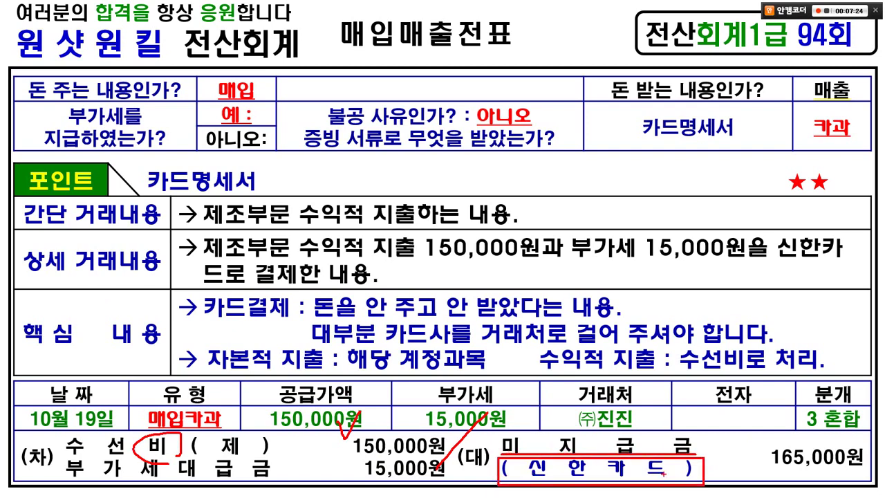
drag(589, 451, 700, 366)
drag(788, 266, 596, 447)
mouse_move(829, 261)
mouse_down()
mouse_move(794, 271)
mouse_move(798, 252)
mouse_up()
mouse_move(598, 437)
mouse_down()
mouse_move(606, 377)
mouse_move(631, 422)
mouse_up()
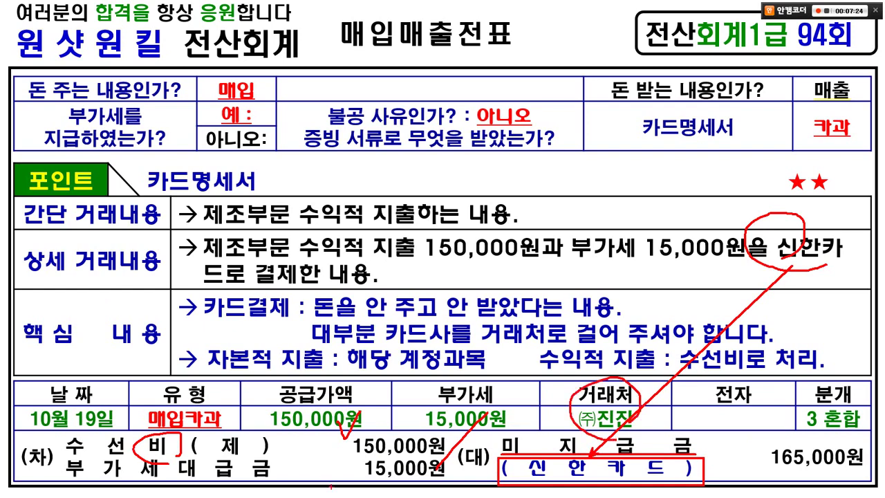
mouse_move(291, 438)
mouse_down()
mouse_move(308, 452)
mouse_move(299, 468)
mouse_up()
mouse_move(729, 432)
mouse_down()
mouse_move(730, 448)
mouse_move(753, 445)
mouse_up()
drag(749, 447, 740, 463)
mouse_move(809, 449)
mouse_down()
mouse_move(850, 395)
mouse_move(838, 439)
mouse_up()
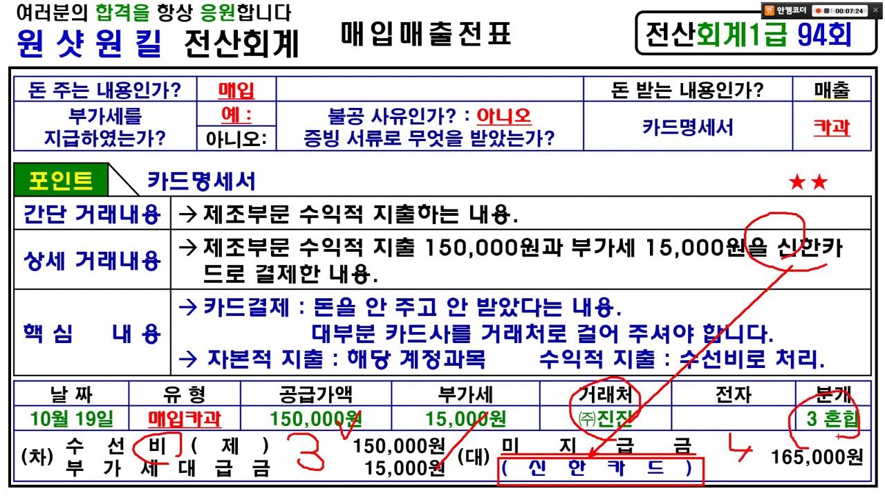
key(e)
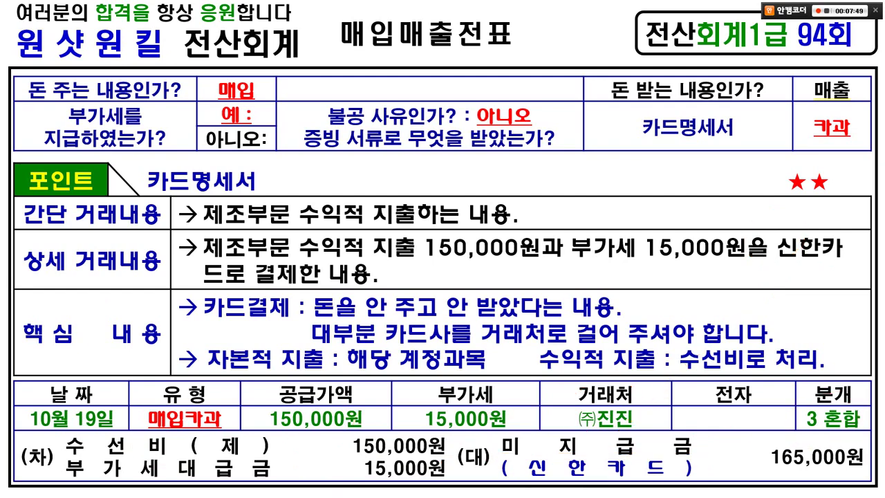
Switch to the purchase/sales voucher entry window (매입매출전표입력) and set the voucher date to day 19 of October 2020.
key(alt+Tab)
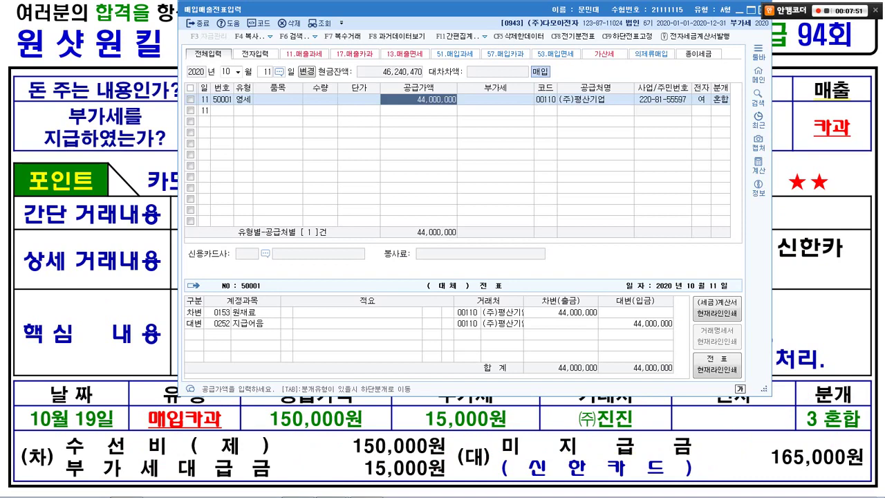
key(Escape)
text(19)
key(Return)
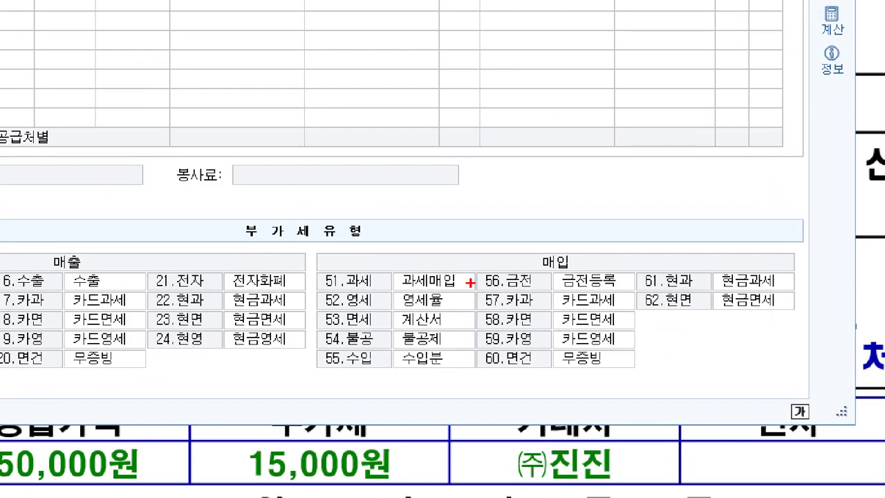
Set the new voucher's VAT type to 57 카과 (taxable card purchase) and leave the item, quantity and unit price blank.
drag(553, 314, 673, 345)
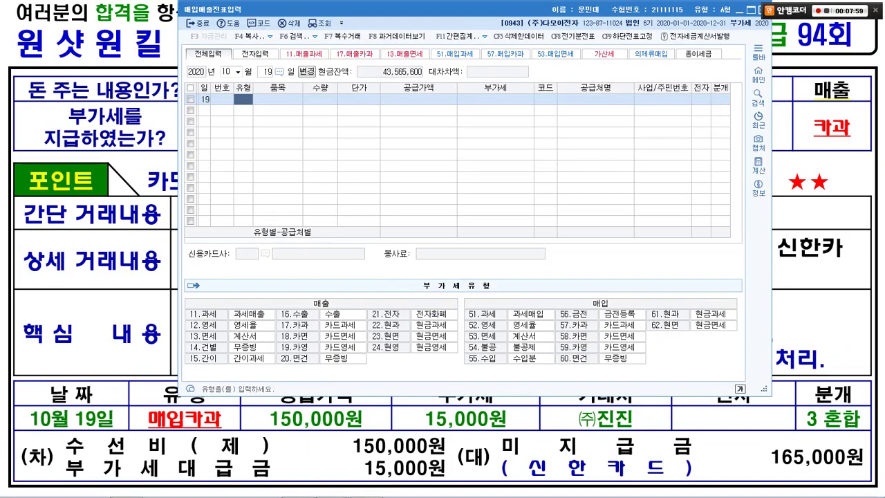
text(57)
key(Return)
key(Return)
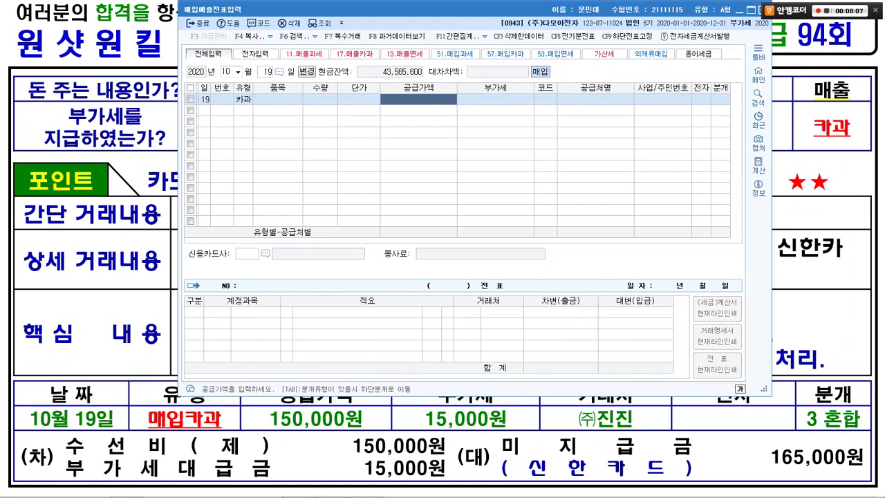
Enter the VAT-inclusive amount 165,000 as the supply value and accept the split into supply value and VAT.
text(1650000)
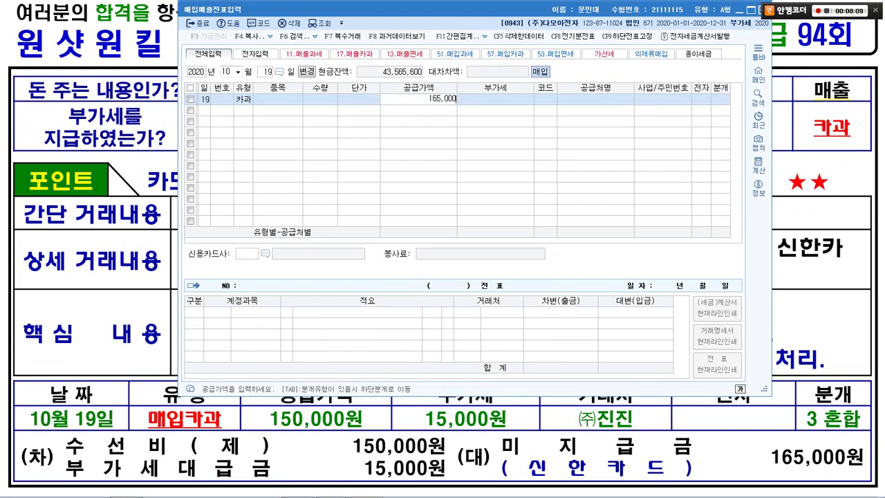
key(Return)
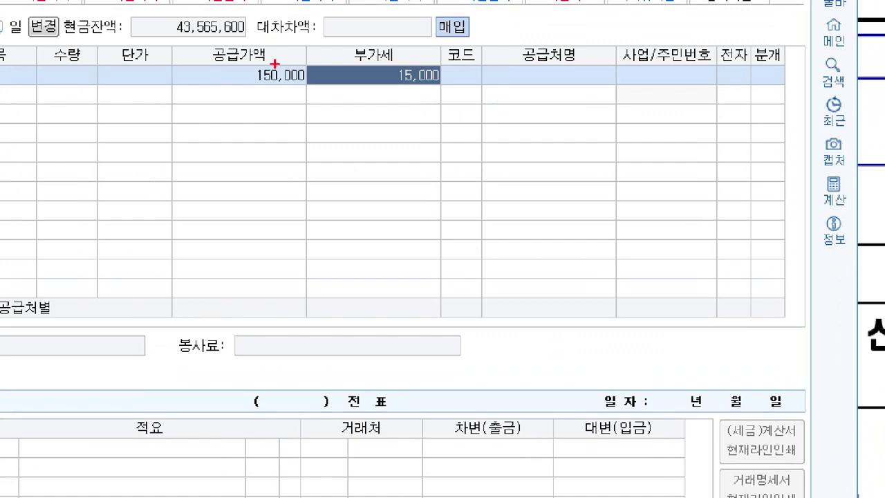
drag(401, 85, 458, 97)
drag(310, 72, 469, 104)
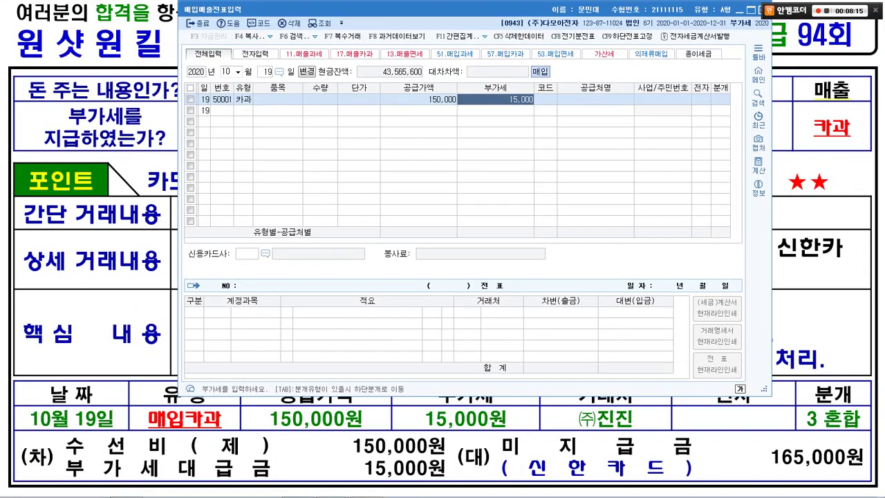
key(Return)
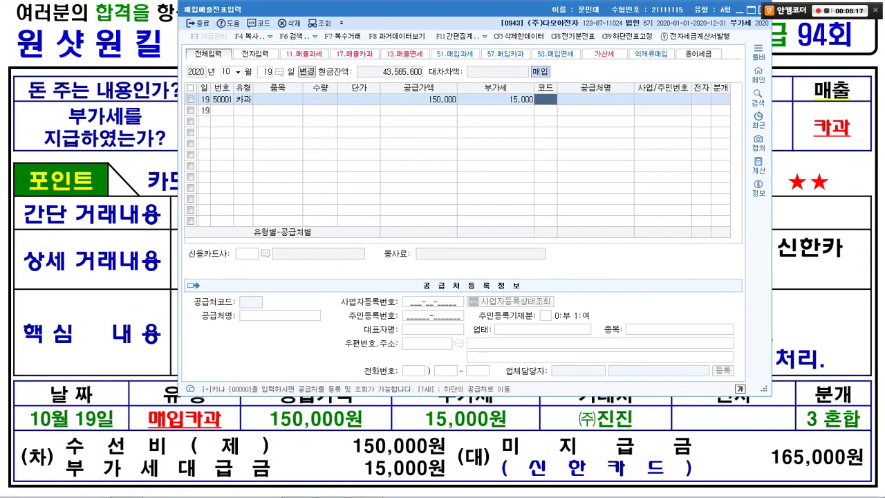
Look up 진진 as the supplier and assign (주)진진 to the voucher line, continuing to the credit card company.
text(진진)
key(Return)
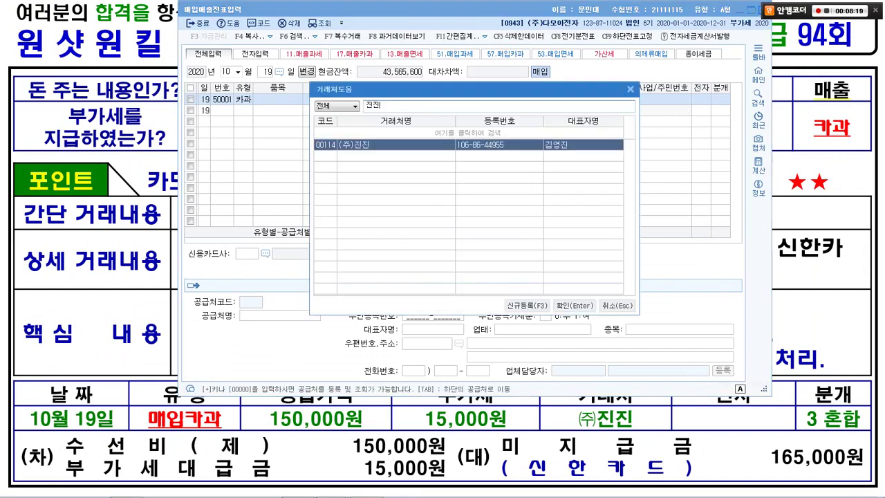
key(Return)
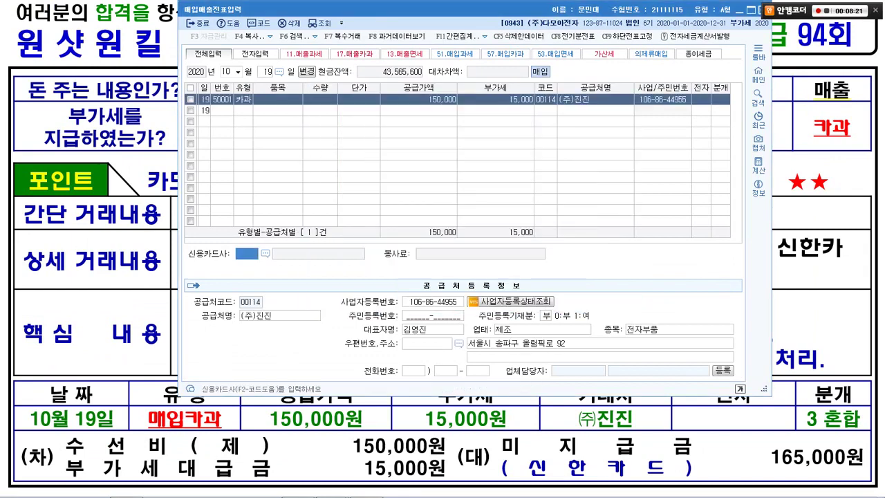
click(546, 99)
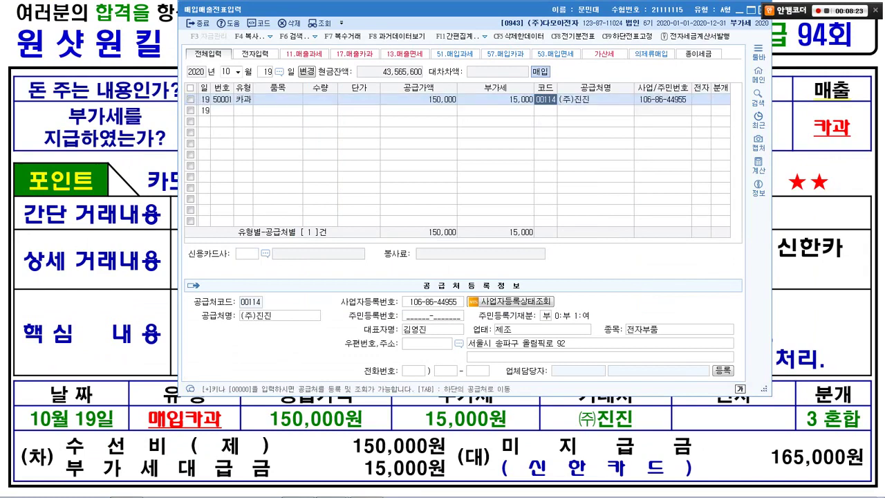
key(Return)
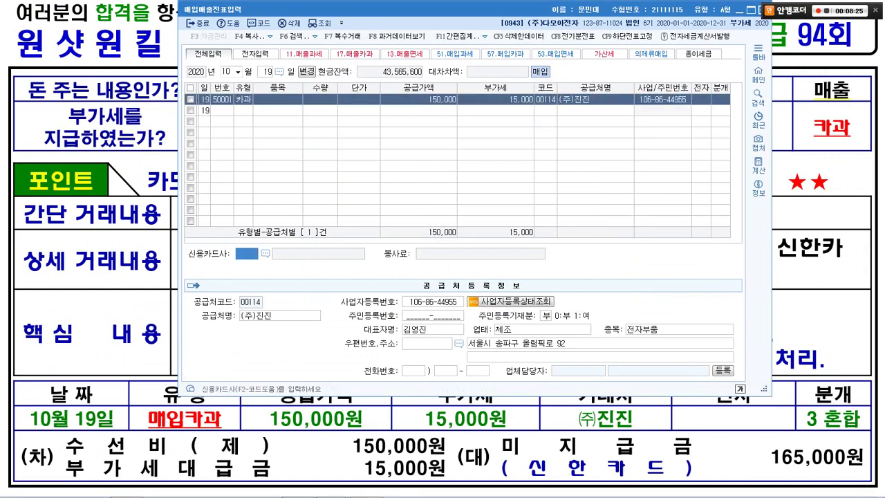
mouse_move(415, 122)
mouse_down()
mouse_move(380, 126)
mouse_move(423, 75)
mouse_move(414, 123)
mouse_up()
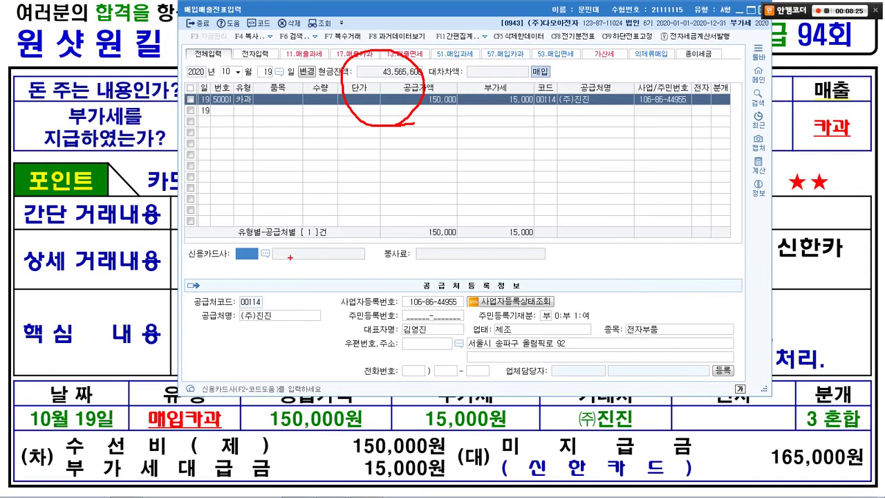
mouse_move(269, 283)
mouse_down()
mouse_move(228, 299)
mouse_move(244, 204)
mouse_move(268, 290)
mouse_up()
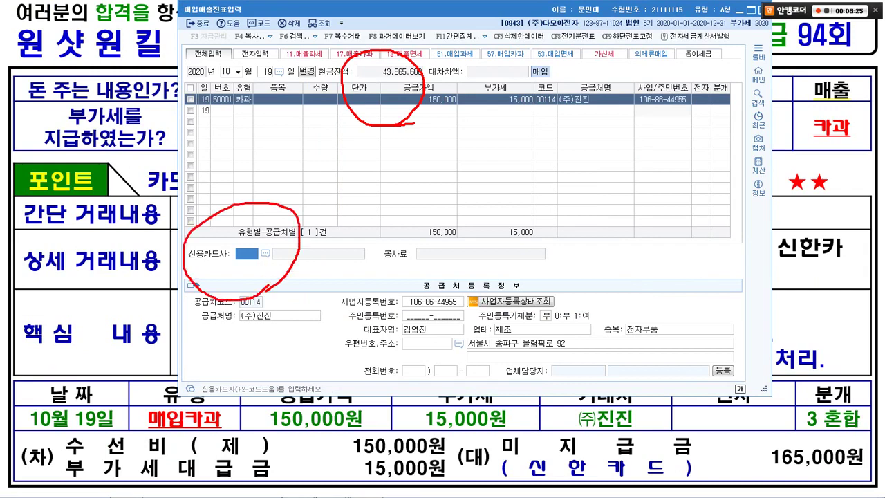
mouse_move(246, 227)
mouse_down()
mouse_move(268, 213)
mouse_move(282, 223)
mouse_up()
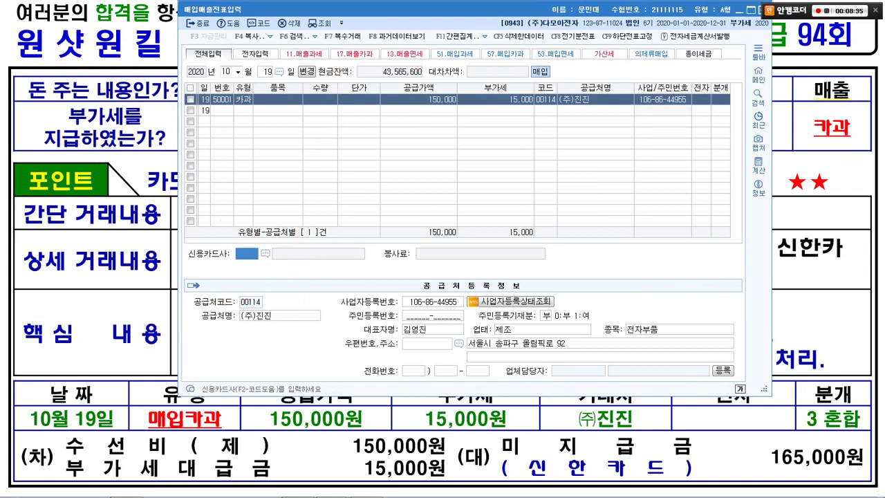
Assign 신한카드 as the voucher's credit card company and set the journal entry type to 3 (혼합).
key(F2)
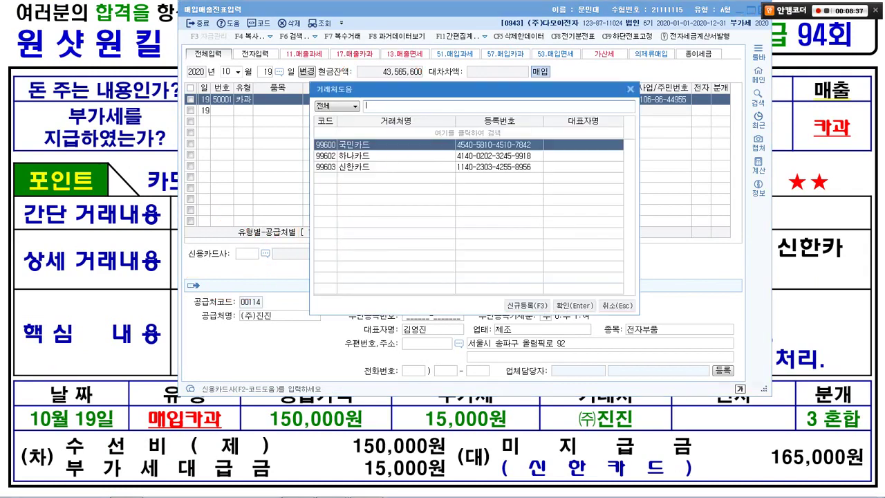
key(Down)
key(Down)
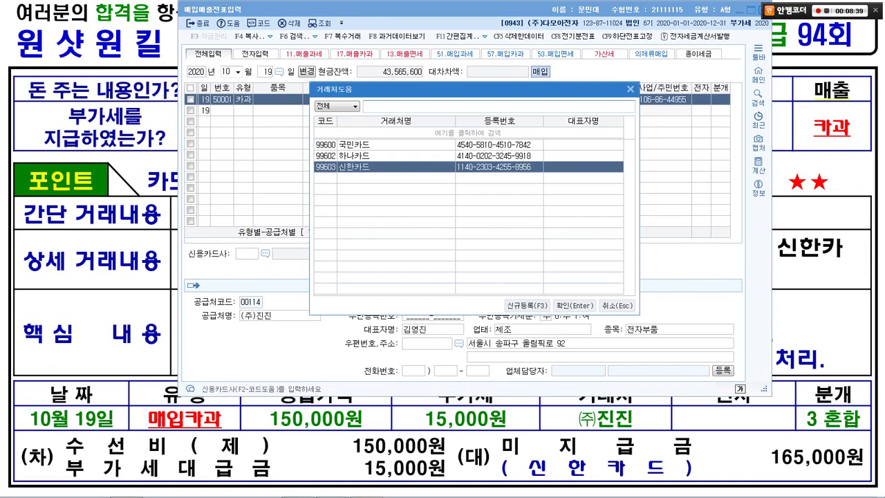
key(Return)
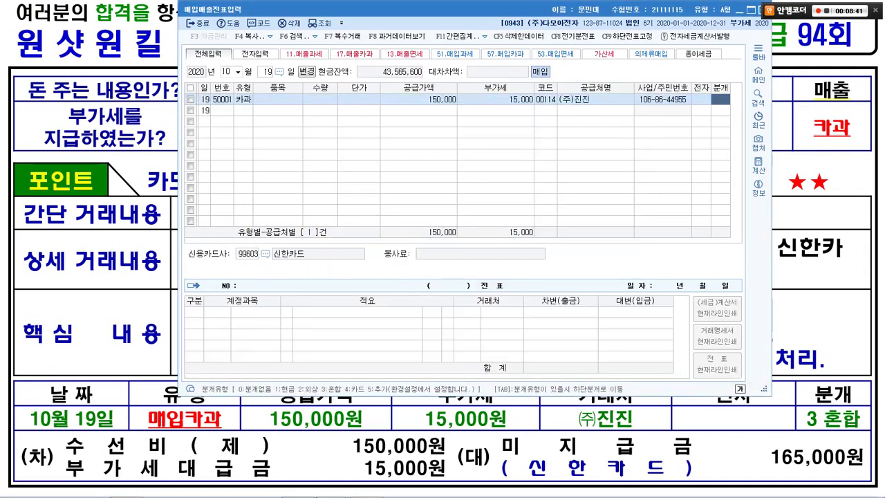
text(3)
key(Return)
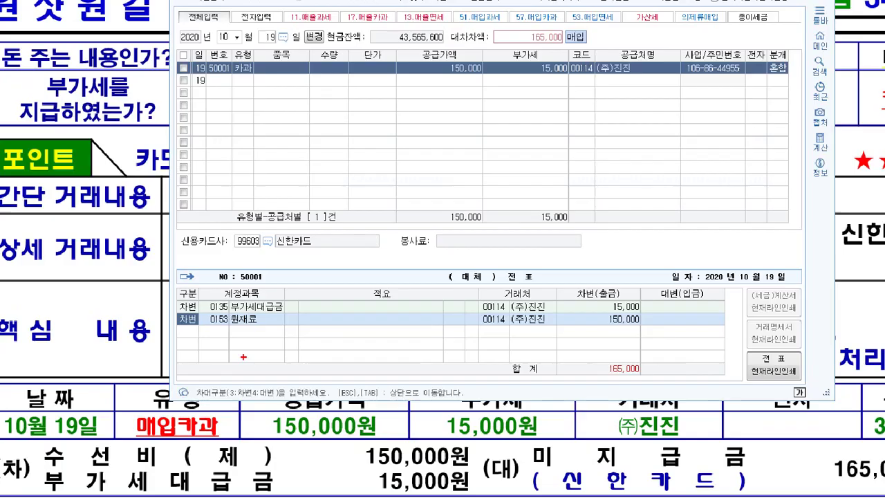
Replace the 원재료 account on the second debit line with 수선비 of the 제조원가 group (0520), keeping the line's other entries.
key(Return)
text(수선)
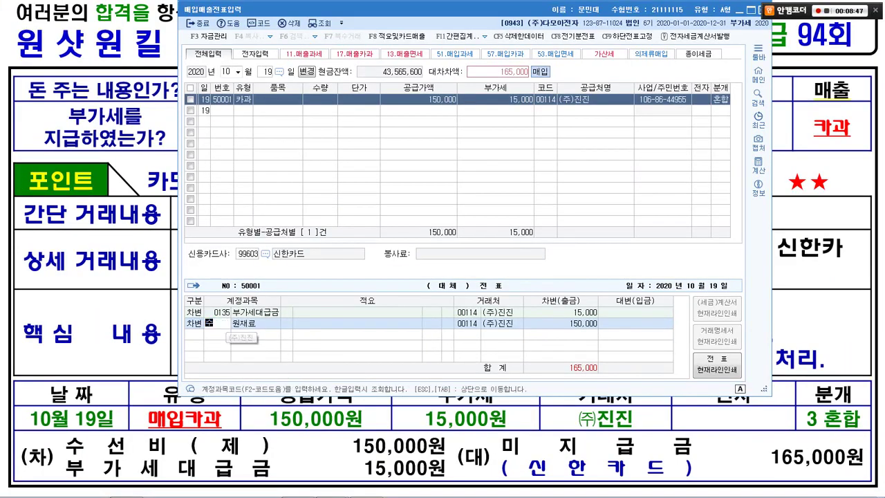
key(Return)
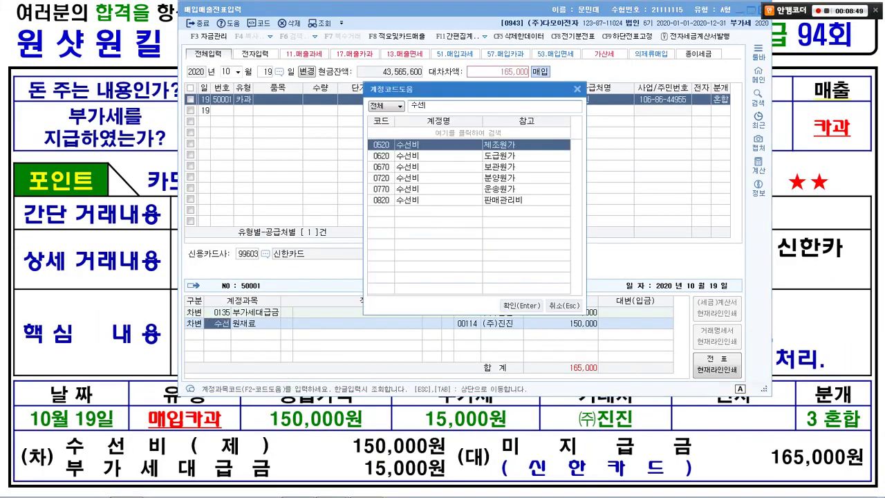
key(Return)
key(Return)
key(Return)
key(Return)
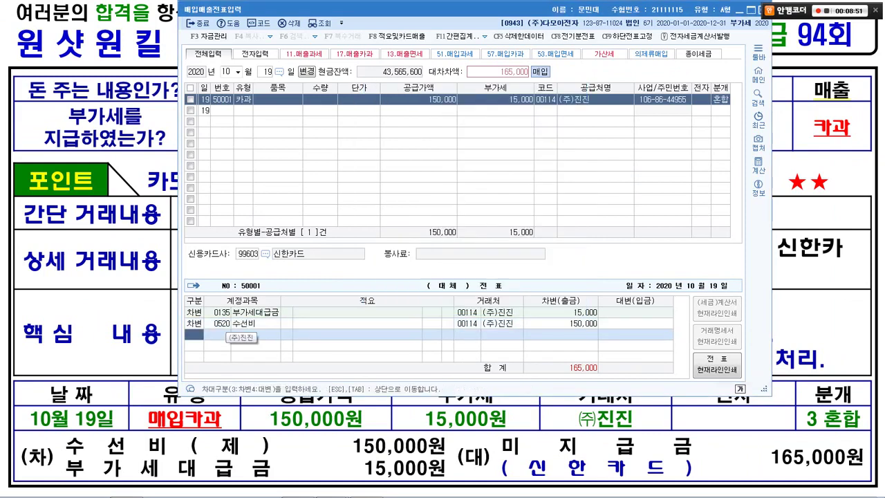
Add a credit line to the journal entry for account 253 미지급금 with the amount 165,000.
text(4)
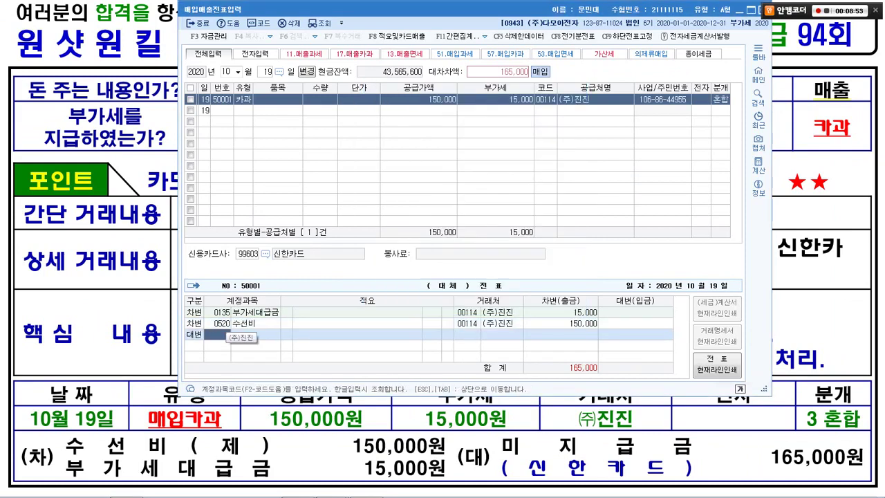
text(253)
key(Return)
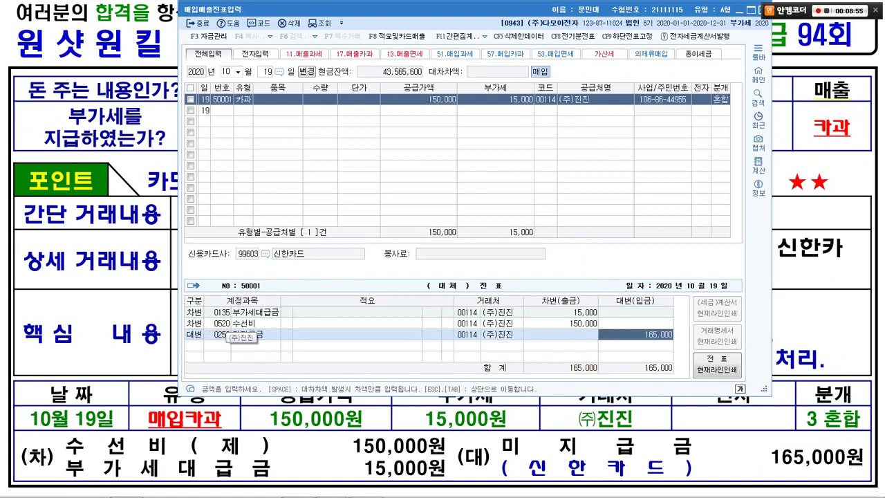
Change the customer on the 미지급금 credit line to 신한카드 and complete the journal entry.
click(467, 335)
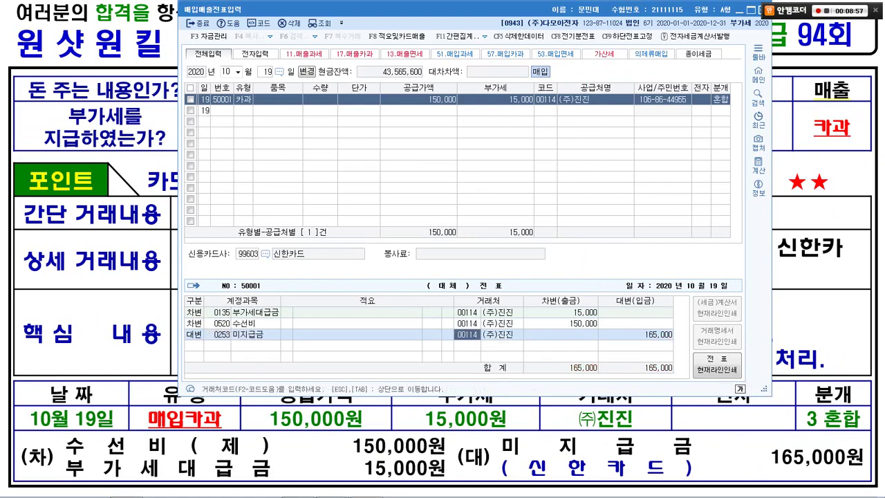
text(신한)
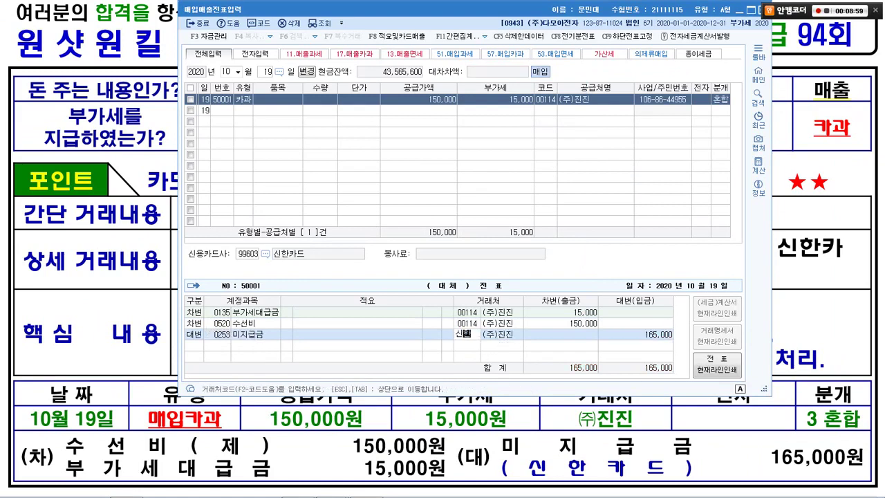
key(Return)
key(Return)
key(Return)
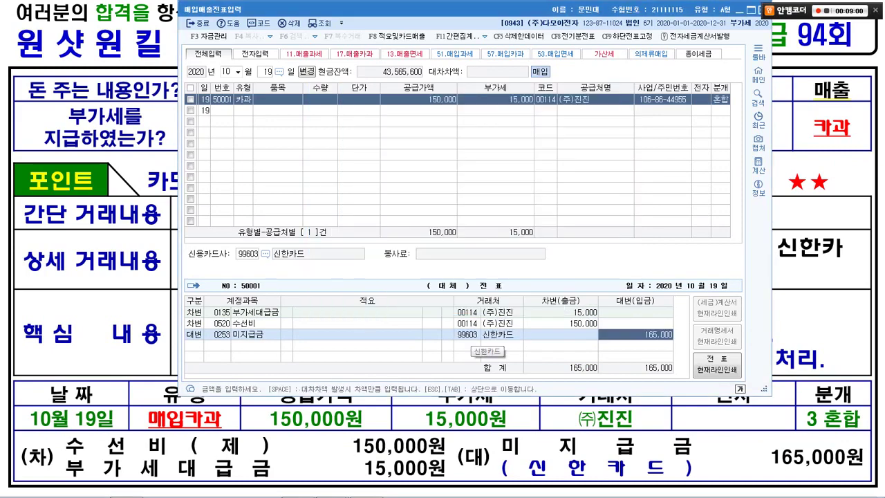
key(Return)
click(418, 98)
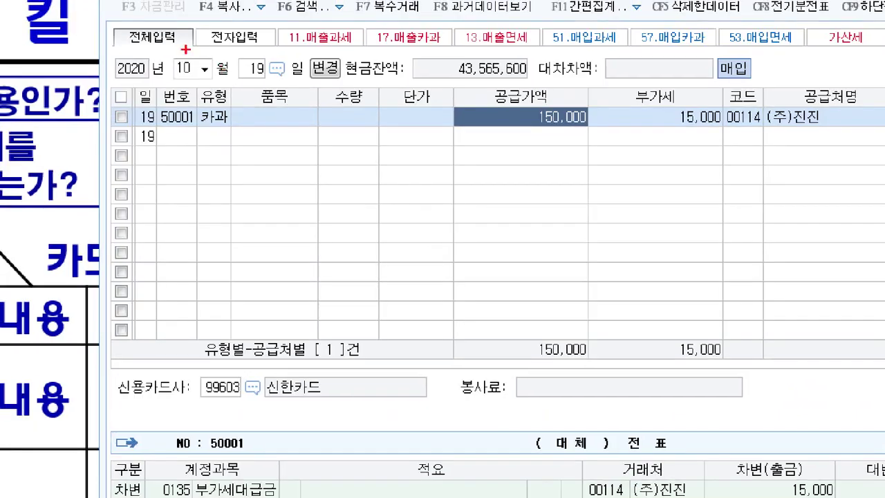
Review the voucher's date, purchase type, amounts, supplier and 혼합 journal type, and the accounts and card customer in its journal entry.
drag(203, 56, 279, 80)
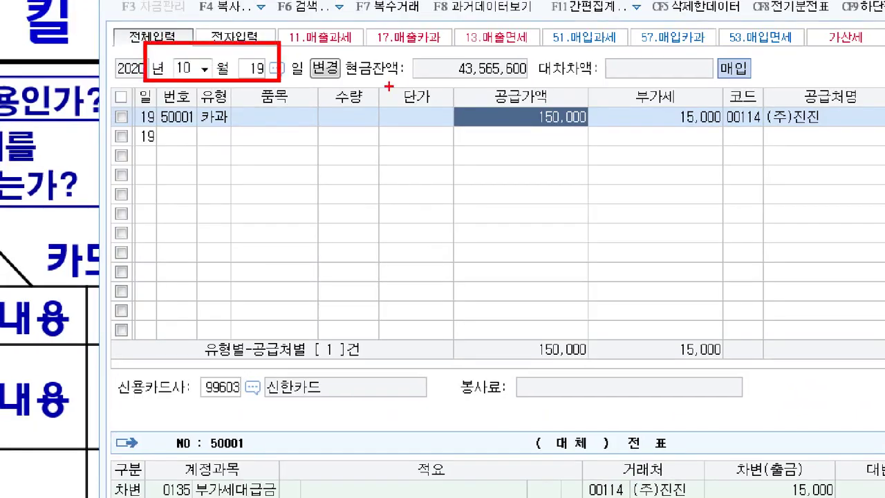
drag(693, 46, 774, 87)
mouse_move(238, 139)
mouse_down()
mouse_move(173, 117)
mouse_move(266, 135)
mouse_up()
drag(503, 136, 733, 136)
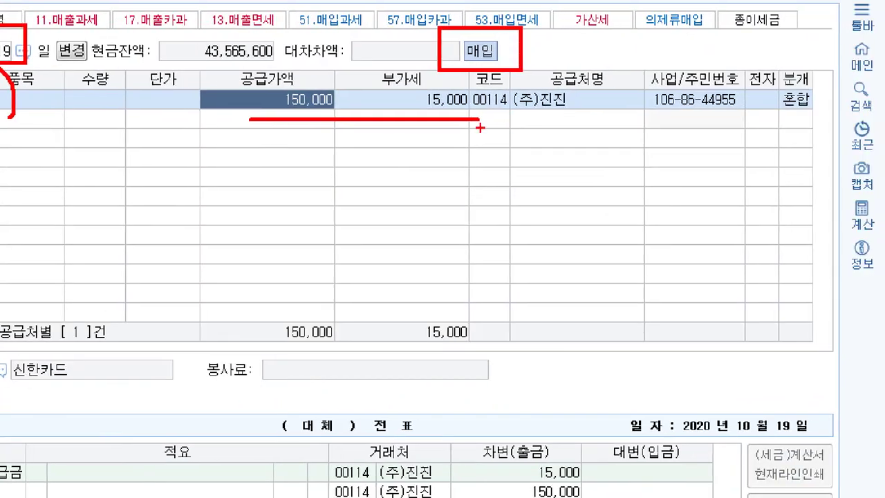
drag(813, 147, 811, 122)
drag(557, 105, 558, 112)
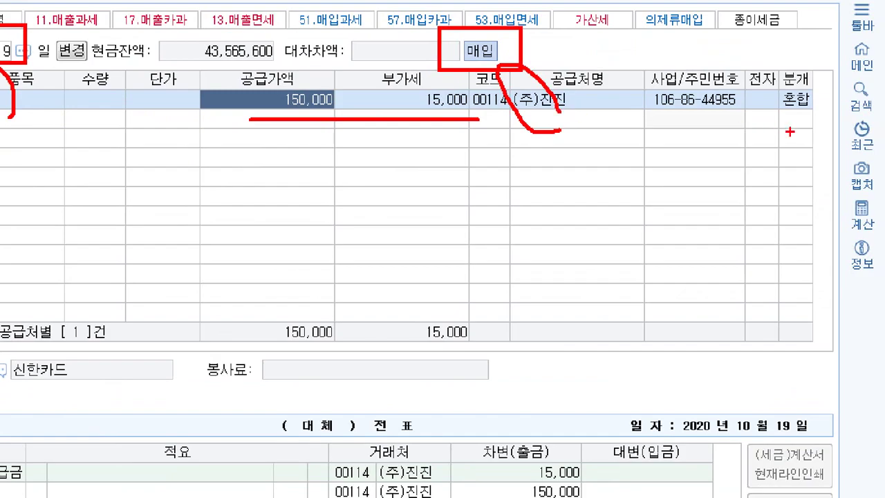
mouse_move(790, 131)
mouse_down()
mouse_move(777, 119)
mouse_move(761, 130)
mouse_up()
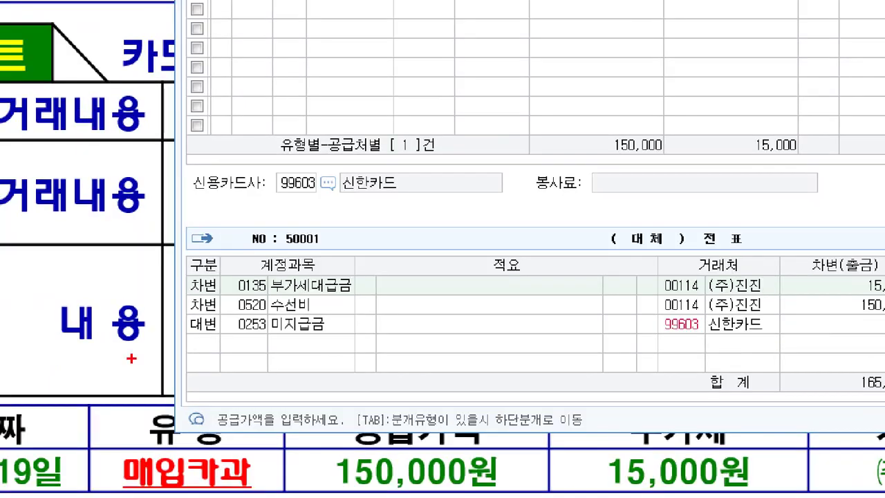
drag(128, 290, 325, 341)
drag(360, 316, 373, 318)
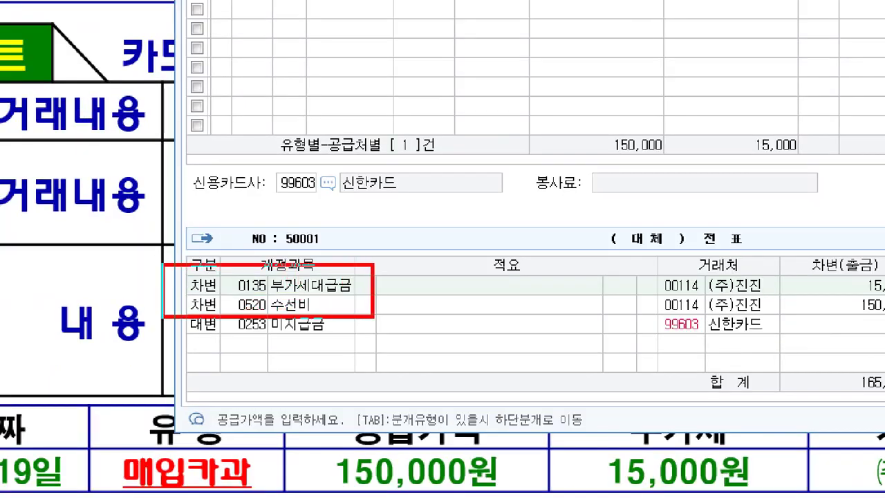
drag(176, 340, 329, 340)
mouse_move(660, 349)
mouse_down()
mouse_move(712, 306)
mouse_move(748, 354)
mouse_up()
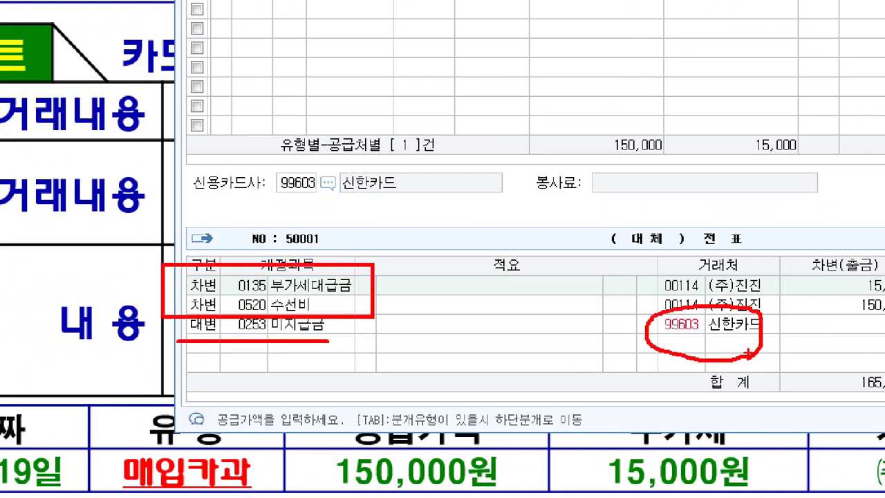
key(Escape)
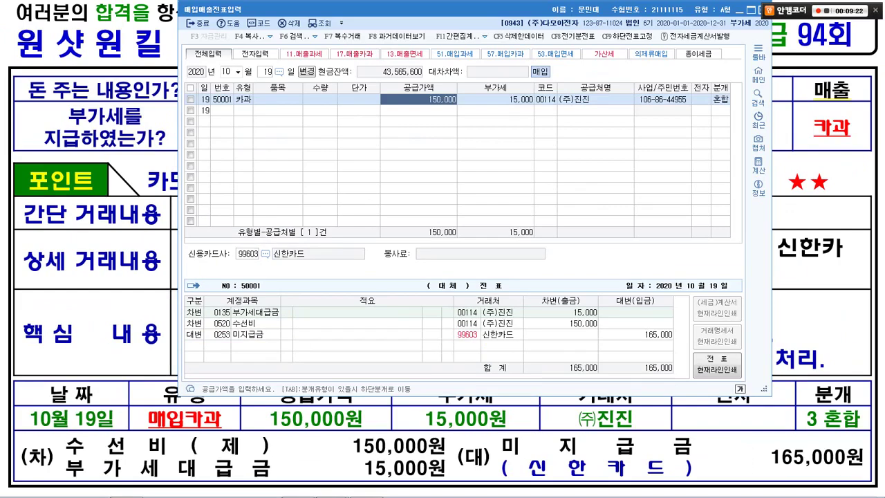
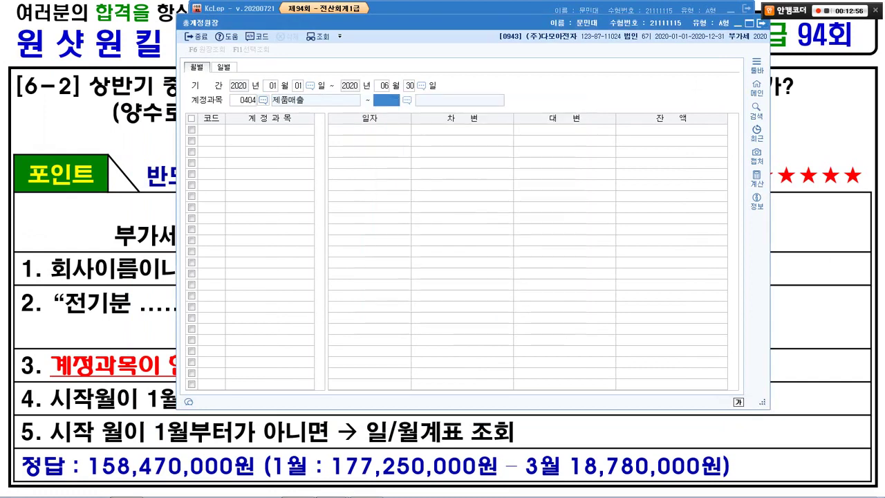
Set the ending account of the general ledger (총계정원장) range to 0404 제품매출 and display its monthly figures.
click(397, 100)
text(4004)
key(Return)
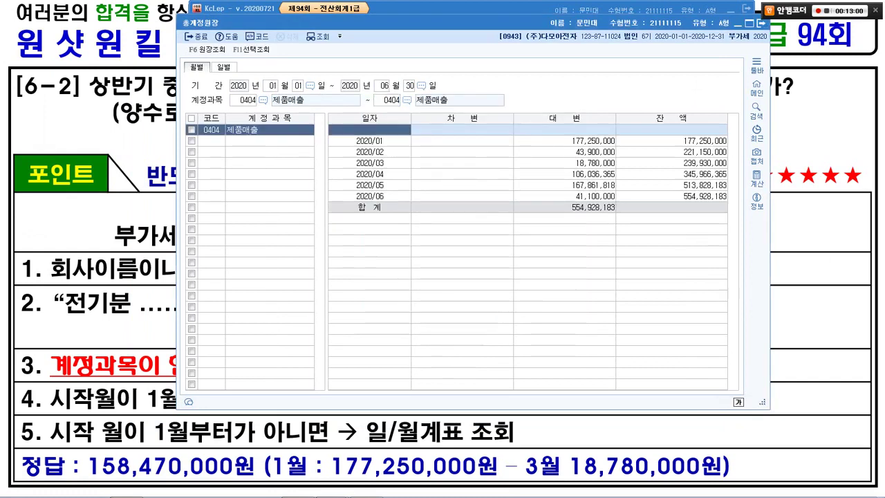
Check question 6-2 and compare the monthly 제품매출 credit amounts to identify the largest and smallest months and their difference.
key(alt+Tab)
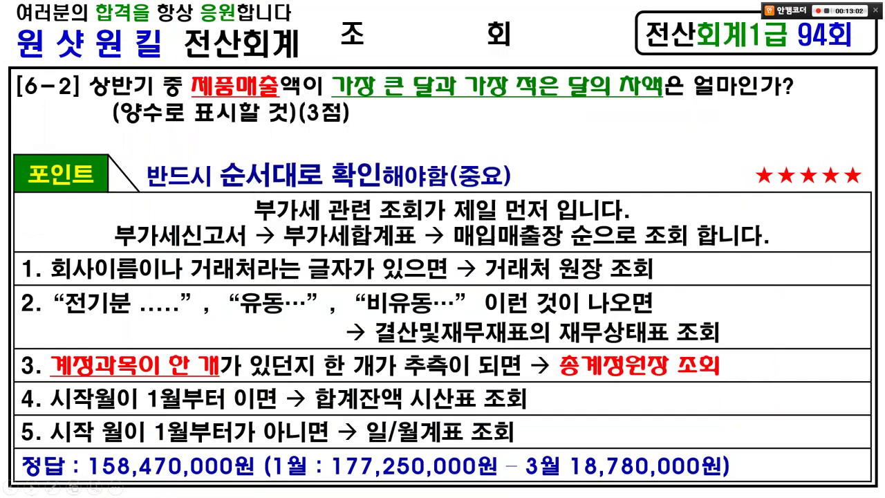
key(alt+Tab)
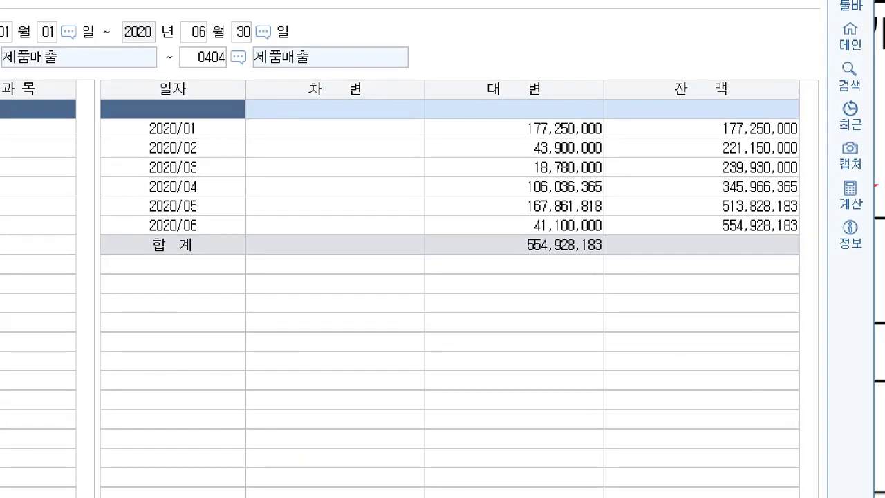
mouse_move(553, 95)
mouse_down()
mouse_move(497, 105)
mouse_move(565, 72)
mouse_move(559, 108)
mouse_up()
key(Escape)
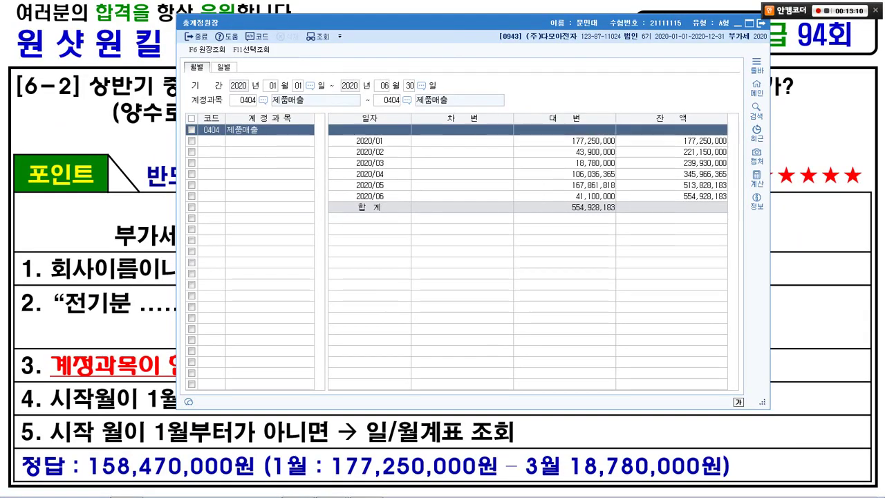
key(ctrl+1)
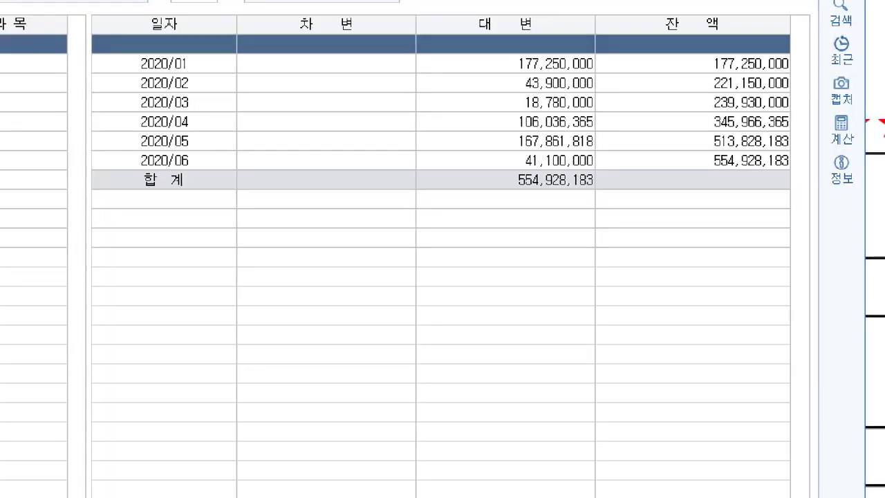
mouse_move(488, 41)
mouse_down()
mouse_move(573, 72)
mouse_move(609, 72)
mouse_up()
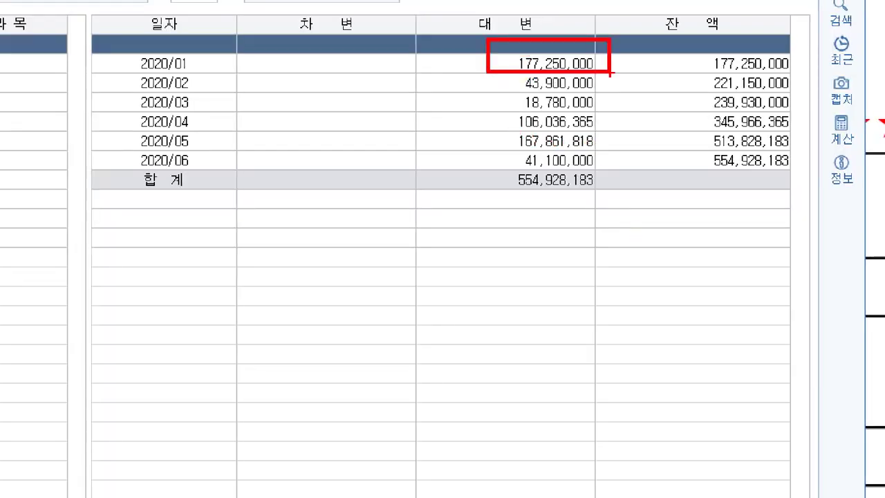
drag(501, 92, 606, 111)
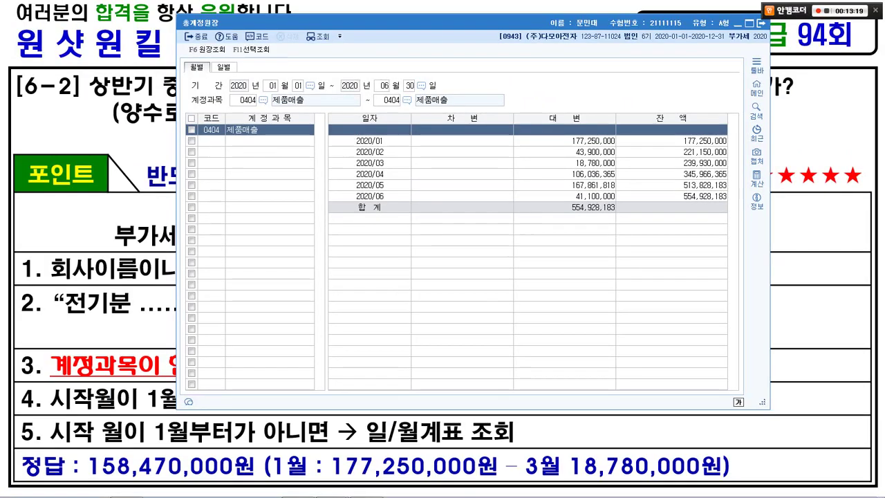
mouse_move(454, 496)
mouse_down()
mouse_move(398, 496)
mouse_move(453, 475)
mouse_move(439, 491)
mouse_up()
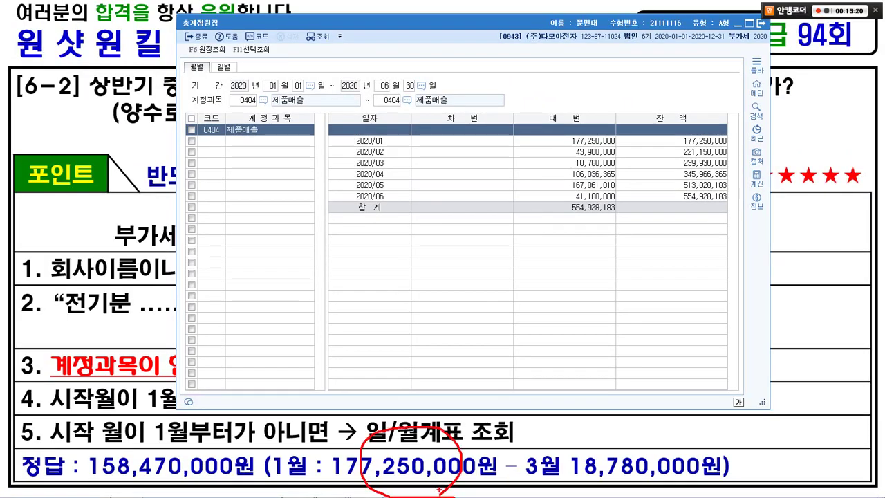
drag(559, 124, 637, 147)
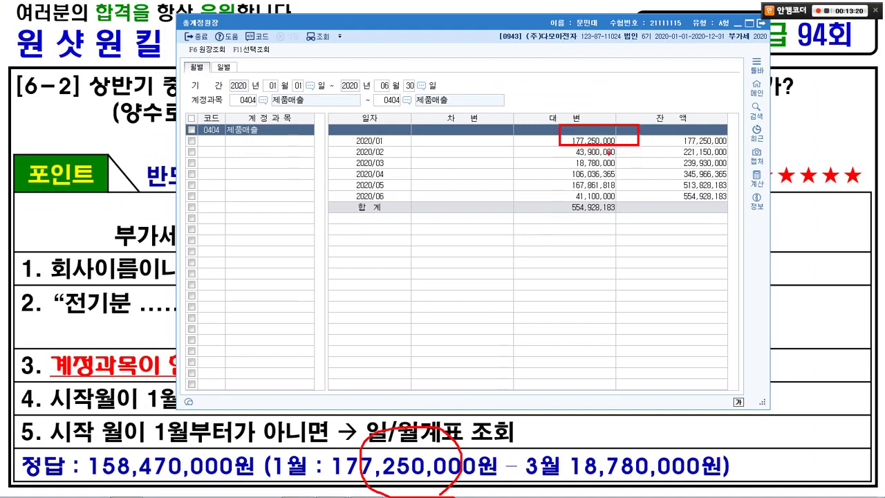
drag(557, 155, 631, 169)
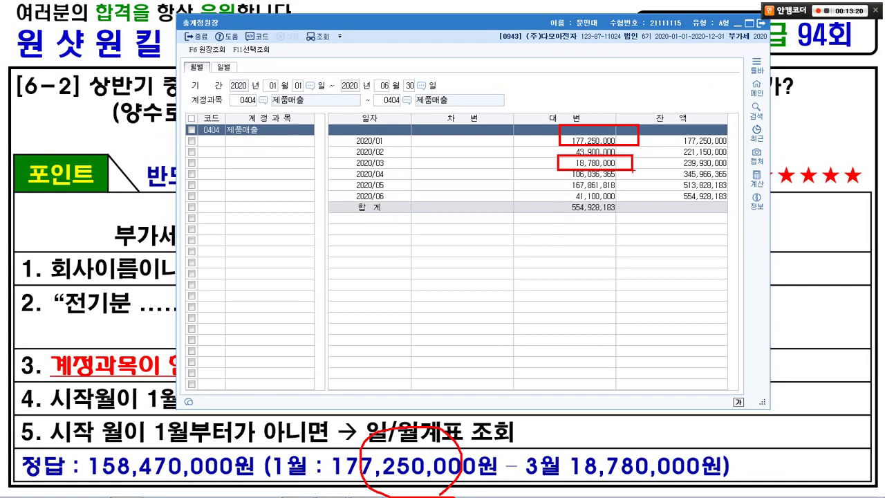
mouse_move(642, 484)
mouse_down()
mouse_move(577, 471)
mouse_move(630, 481)
mouse_up()
drag(80, 446, 263, 479)
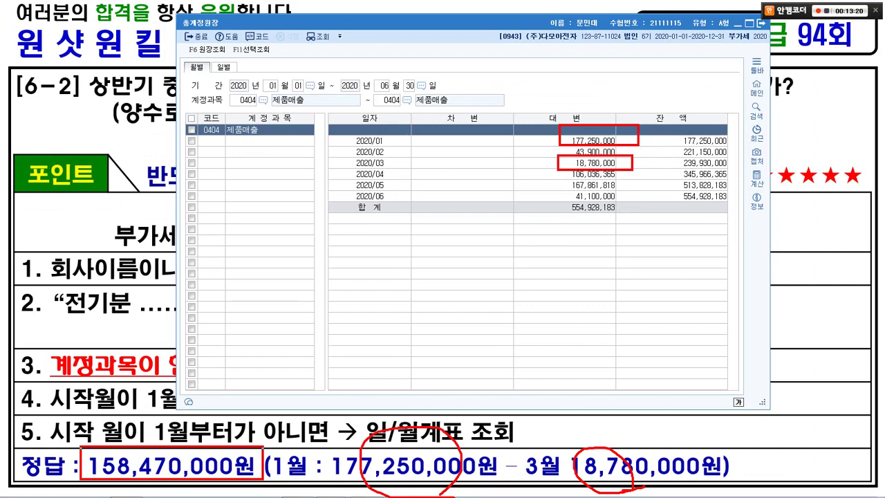
drag(121, 449, 133, 434)
drag(492, 467, 539, 467)
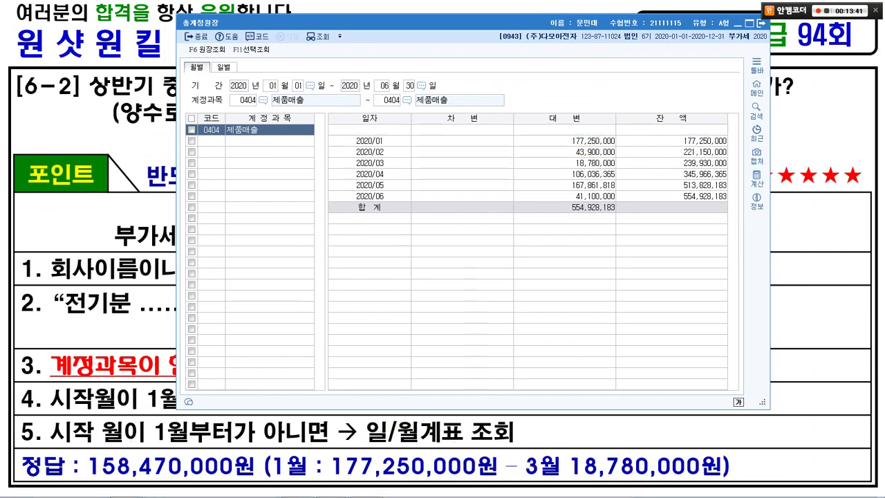
Close the general ledger and advance the question slides to question 6-3.
key(Escape)
key(Escape)
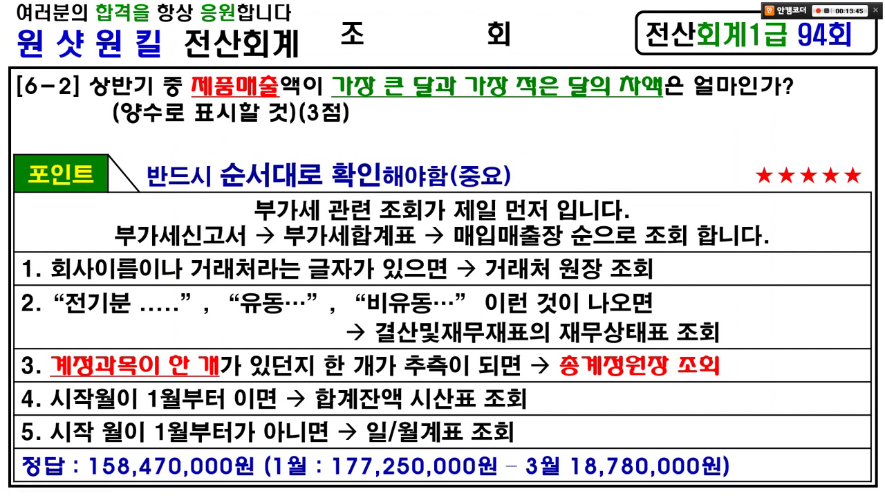
key(Right)
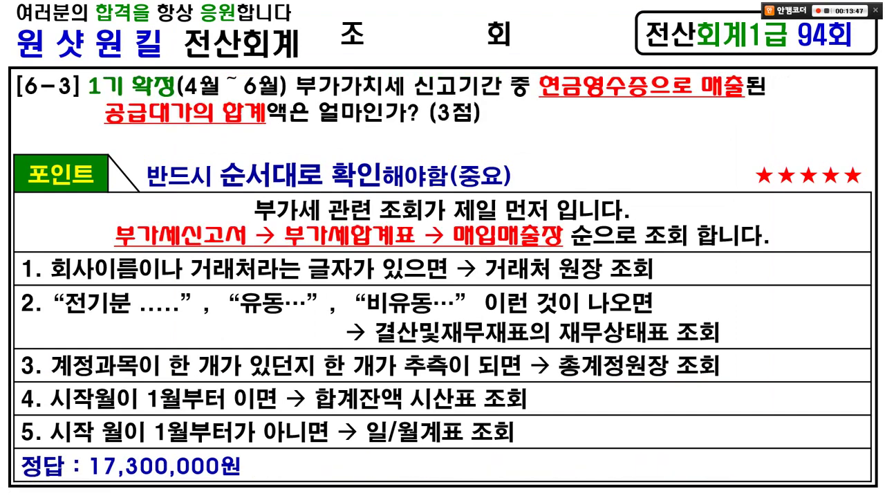
Examine question 6-3 for its VAT period, sales evidence type and requested amount, and the order of reports to check.
mouse_move(85, 64)
mouse_down()
mouse_move(267, 104)
mouse_move(504, 100)
mouse_up()
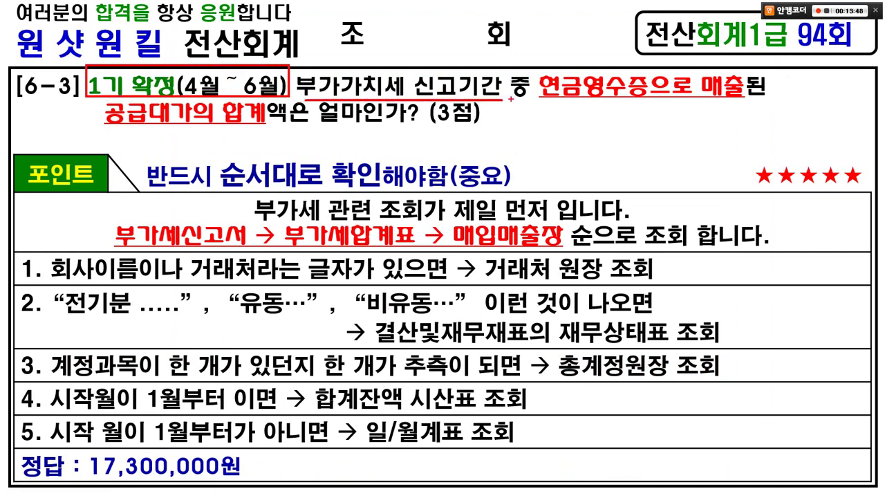
mouse_move(529, 62)
mouse_down()
mouse_move(650, 97)
mouse_move(745, 102)
mouse_up()
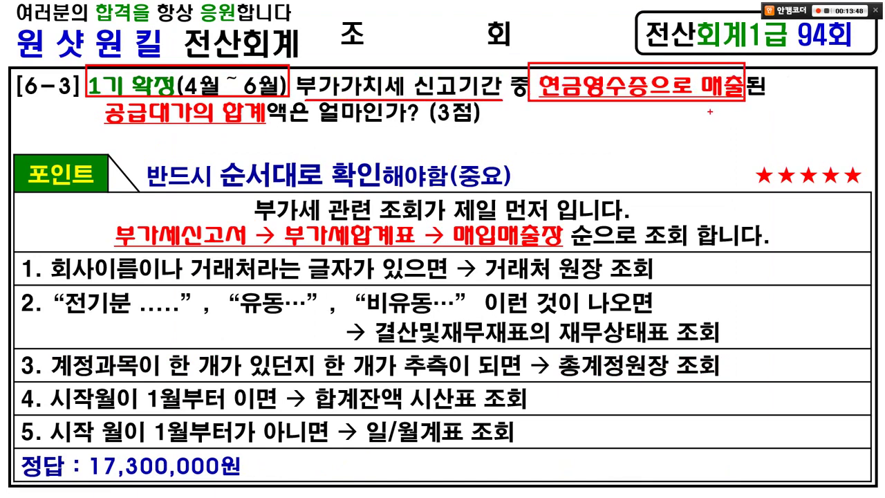
mouse_move(77, 93)
mouse_down()
mouse_move(260, 114)
mouse_move(275, 125)
mouse_move(438, 132)
mouse_up()
mouse_move(191, 135)
mouse_down()
mouse_move(172, 133)
mouse_move(170, 91)
mouse_move(187, 132)
mouse_up()
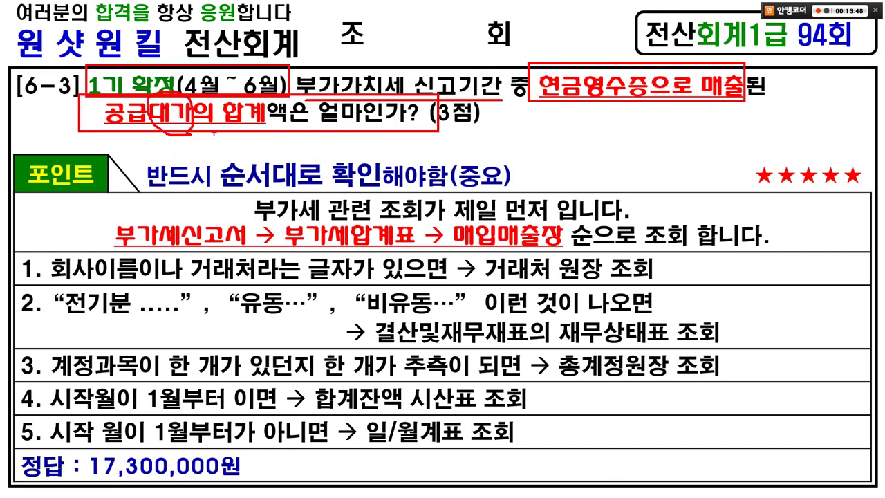
drag(197, 68, 215, 52)
mouse_move(152, 191)
mouse_down()
mouse_move(151, 232)
mouse_move(169, 193)
mouse_move(202, 225)
mouse_move(217, 226)
mouse_up()
mouse_move(386, 264)
mouse_down()
mouse_move(290, 215)
mouse_move(367, 232)
mouse_up()
mouse_move(480, 254)
mouse_down()
mouse_move(433, 224)
mouse_move(516, 247)
mouse_up()
drag(491, 196, 507, 220)
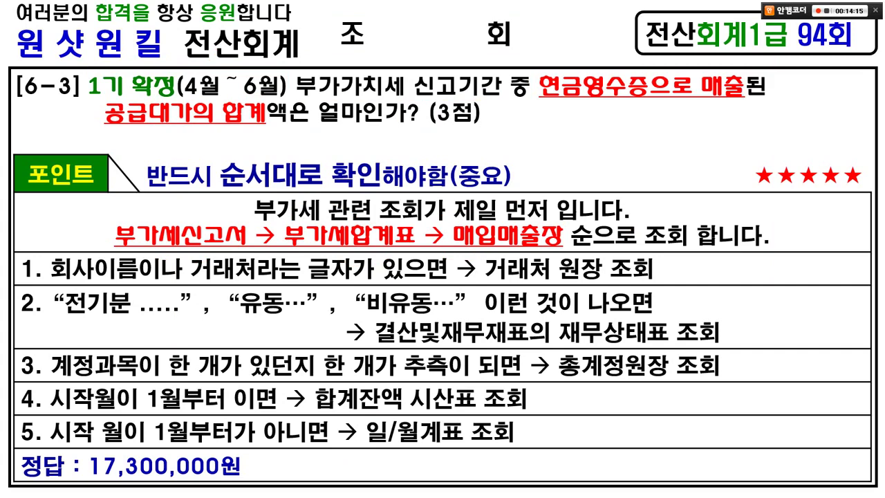
Switch to KcLep and display the VAT return (부가가치세신고서) for April 1 to June 30, 2020.
key(alt+Tab)
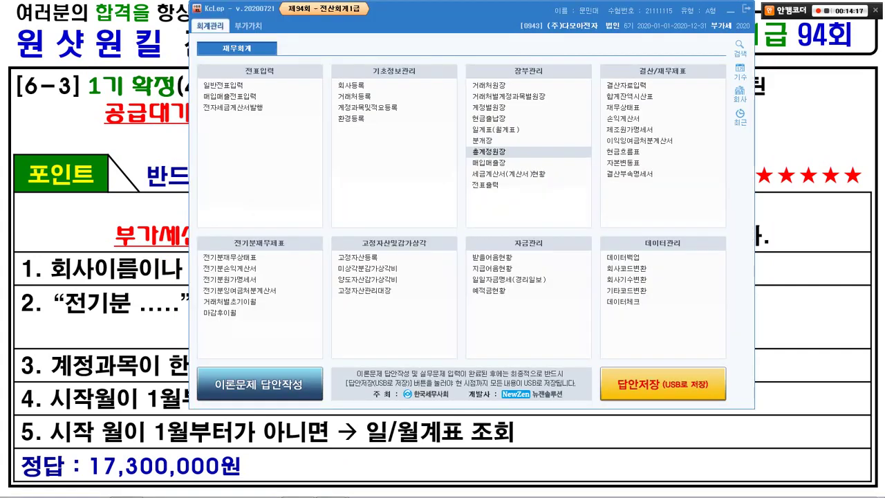
click(248, 25)
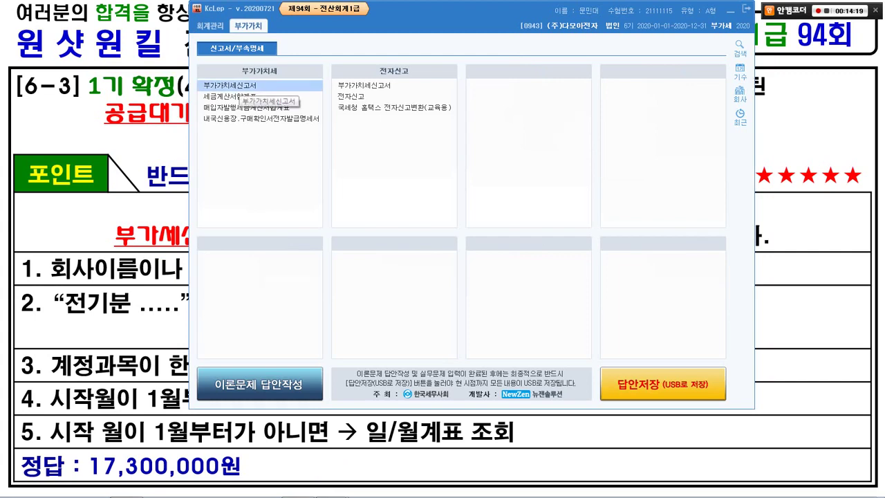
click(228, 85)
text(4)
key(Return)
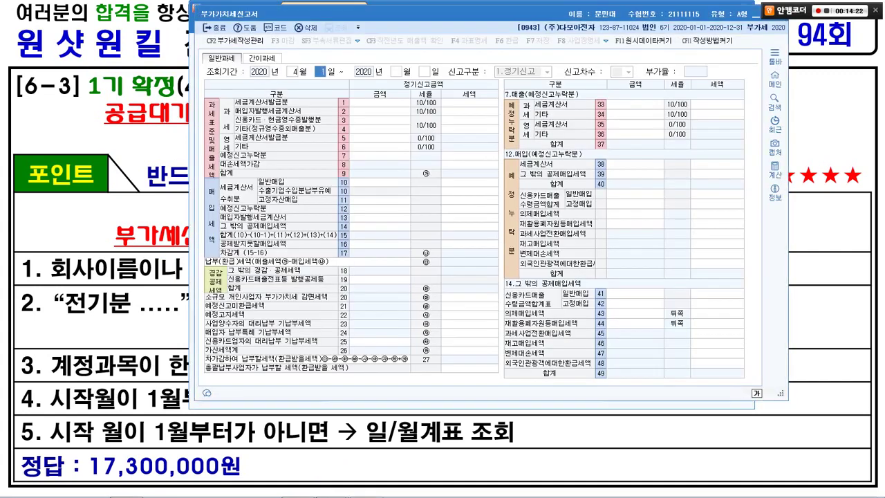
key(Return)
text(6)
key(Return)
text(30)
key(Return)
key(Return)
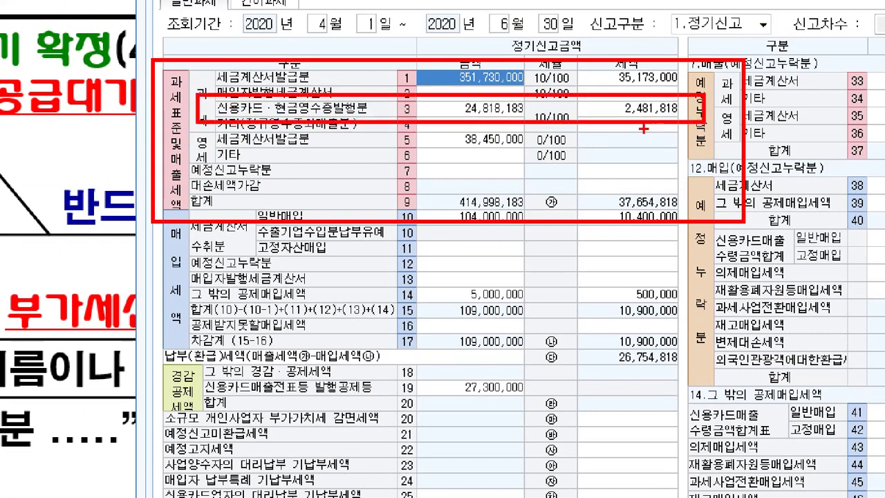
Check whether the 신용카드·현금영수증발행분 sales row separates cash receipts from card sales, and close the VAT return.
mouse_move(490, 140)
mouse_down()
mouse_move(451, 112)
mouse_move(524, 134)
mouse_up()
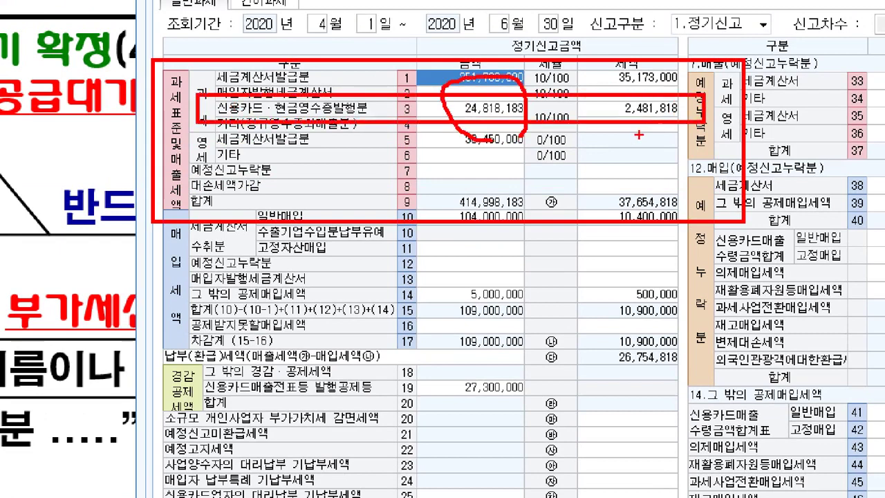
mouse_move(303, 125)
mouse_down()
mouse_move(280, 88)
mouse_move(331, 119)
mouse_up()
mouse_move(251, 128)
mouse_down()
mouse_move(235, 86)
mouse_move(243, 119)
mouse_up()
key(Escape)
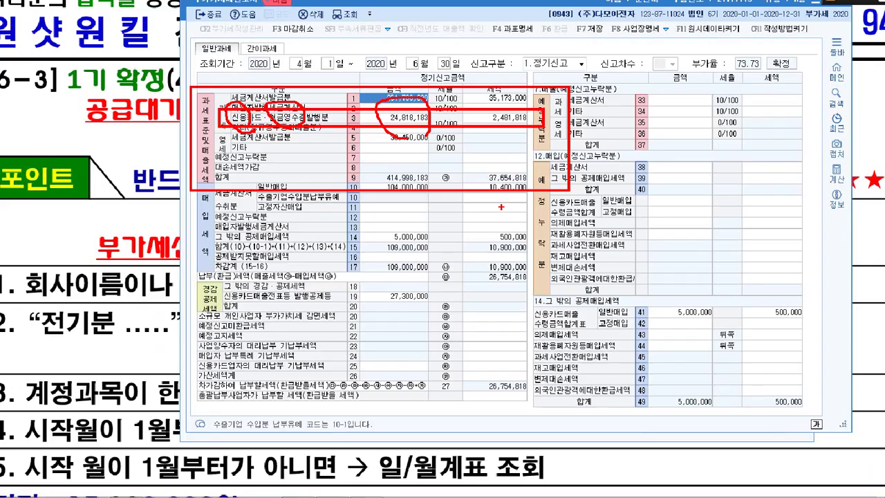
key(Escape)
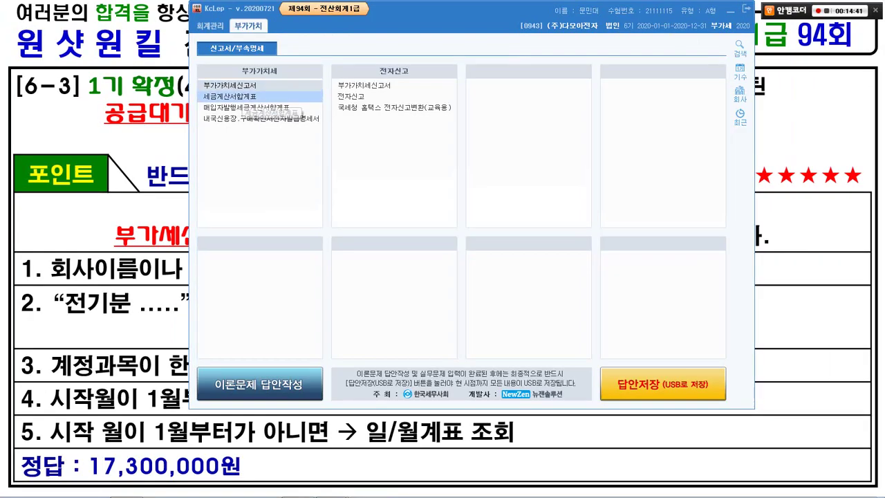
Display the tax invoice summary (세금계산서합계표) for 2020-04 to 2020-06, check its sales categories and close it.
click(261, 96)
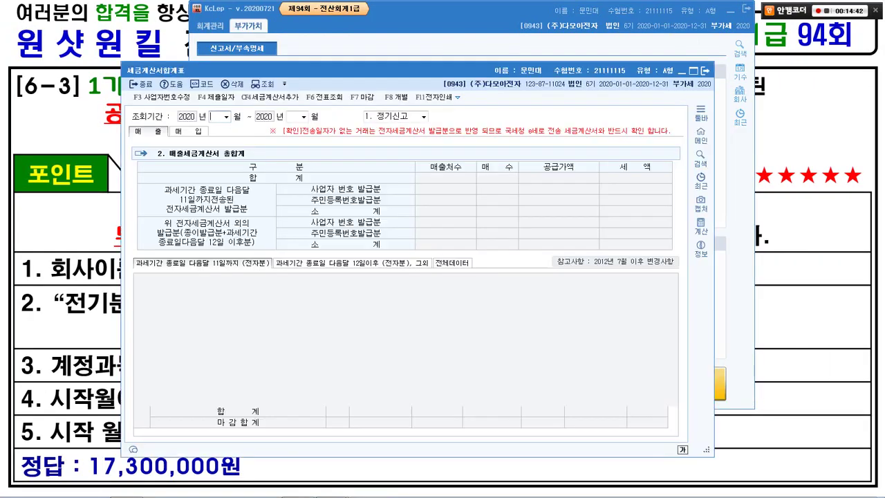
drag(290, 71, 316, 46)
text(0)
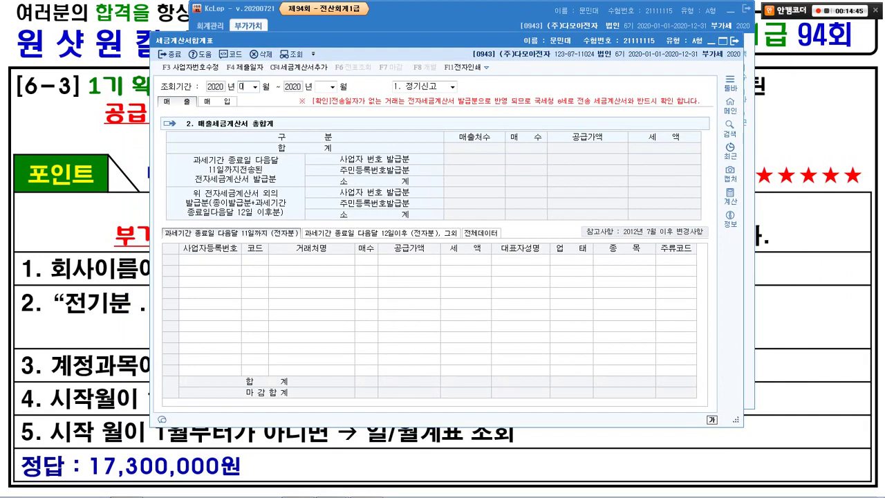
text(406)
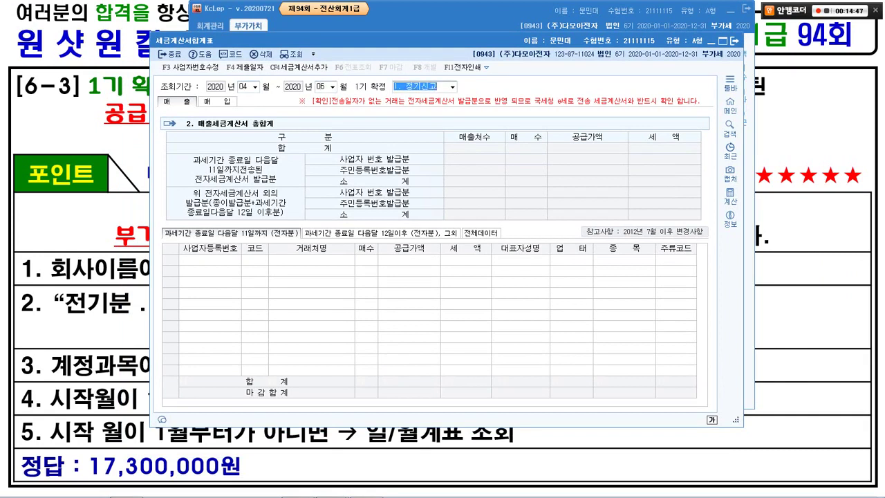
key(Return)
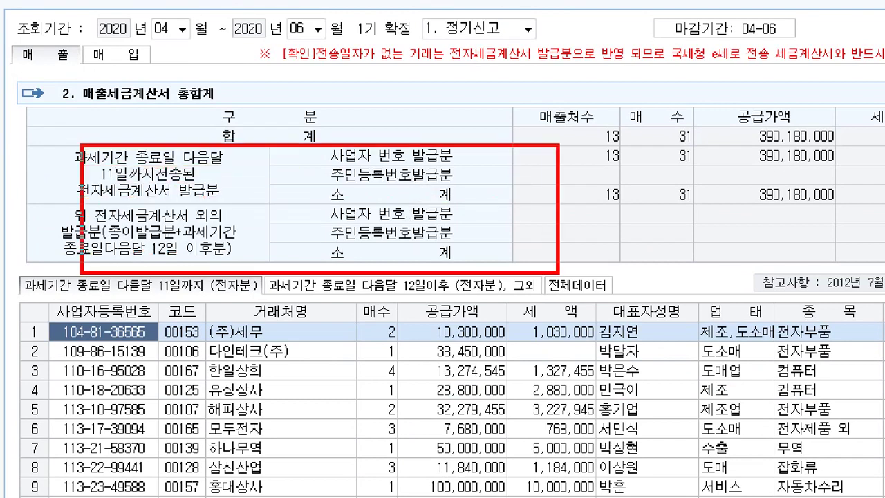
key(Escape)
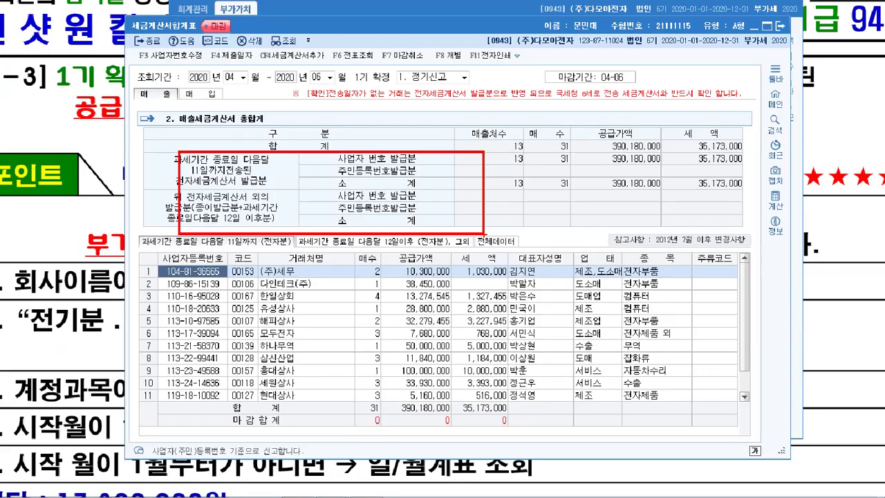
key(Escape)
key(Escape)
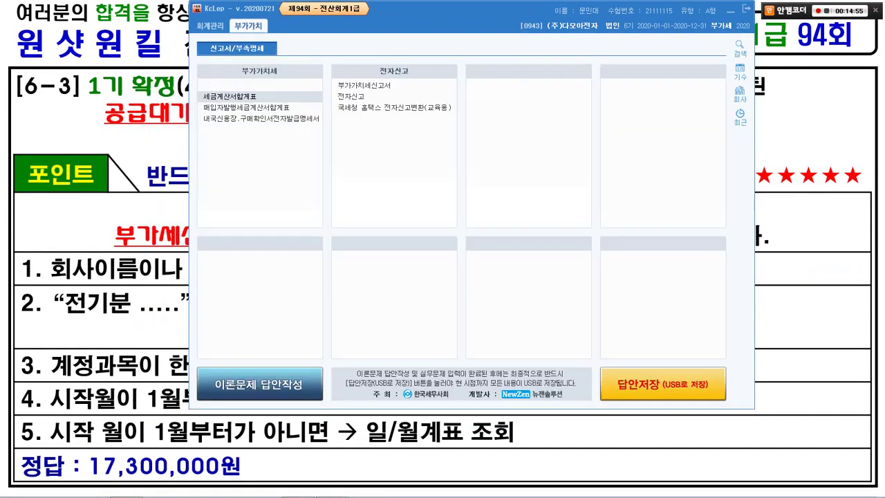
Open the purchase and sales ledger (매입매출장) under 회계관리 and set its period to 2020-04-01 through 2020-06-30.
click(210, 26)
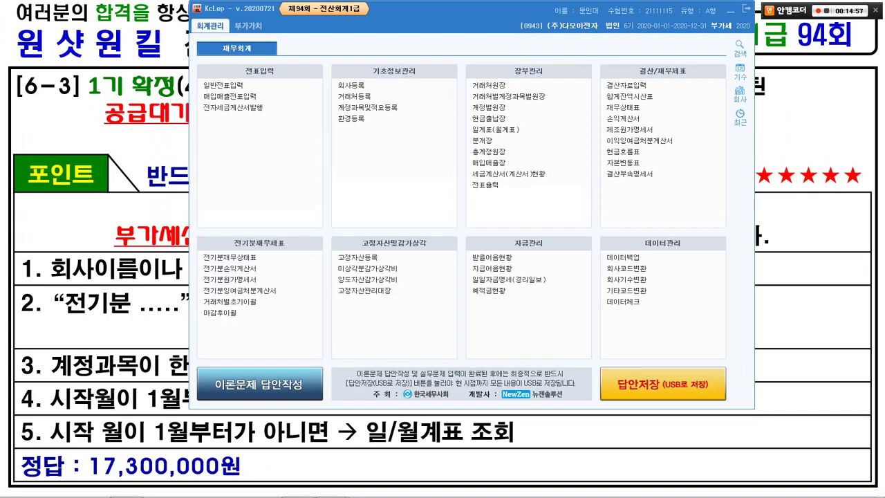
key(ctrl+1)
click(569, 198)
drag(378, 117, 498, 148)
mouse_move(471, 111)
mouse_down()
mouse_move(477, 121)
mouse_move(508, 79)
mouse_up()
key(Escape)
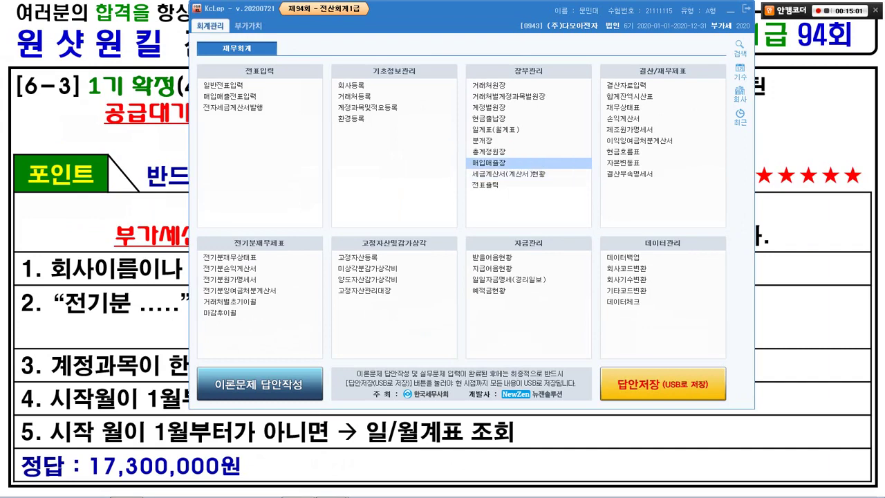
click(494, 162)
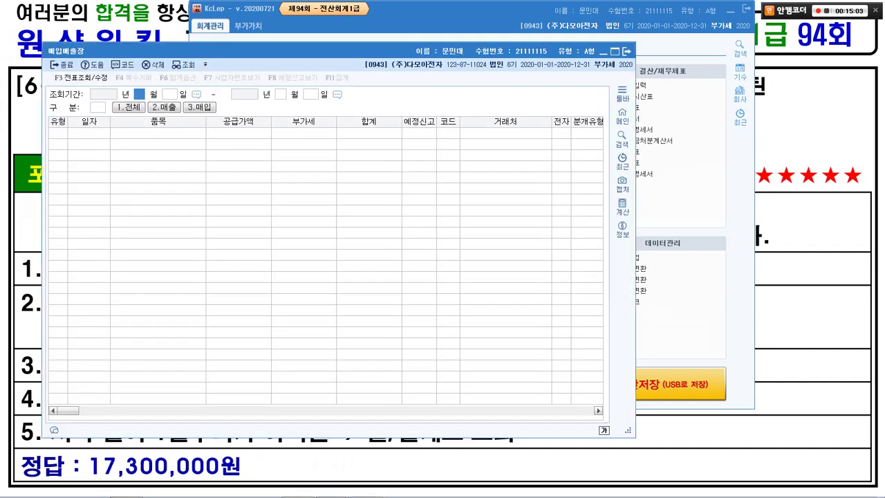
text(04)
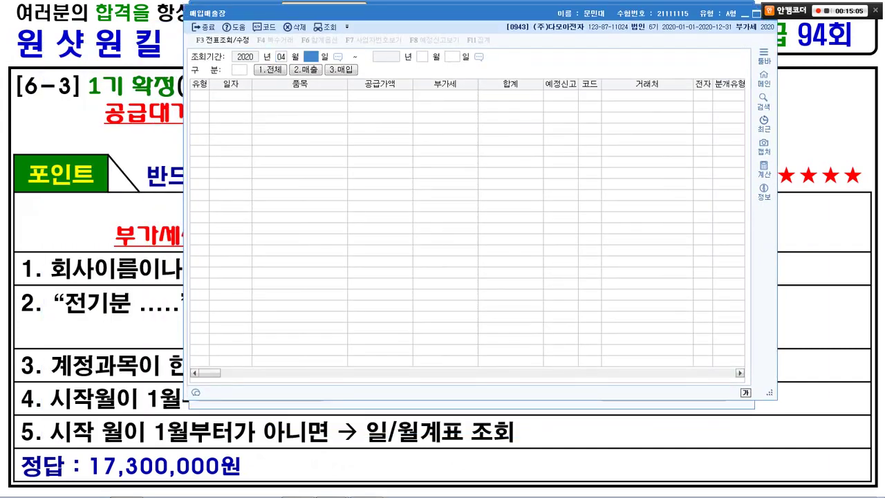
text(01063)
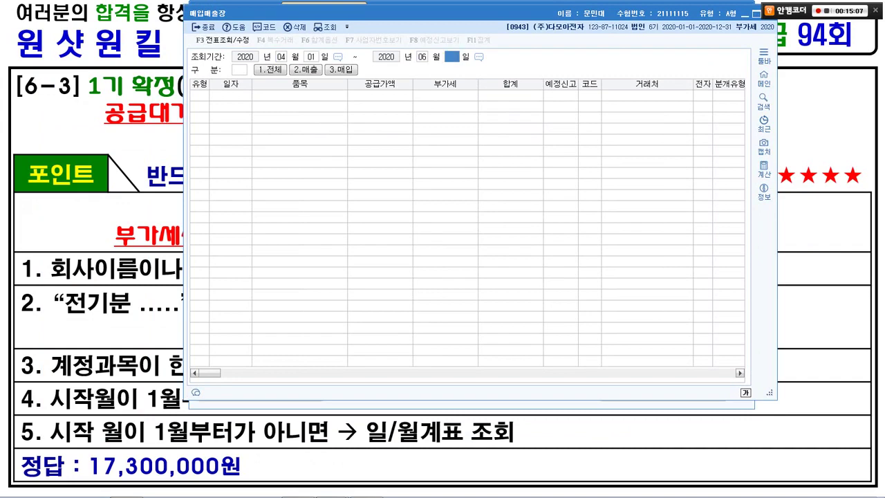
text(0)
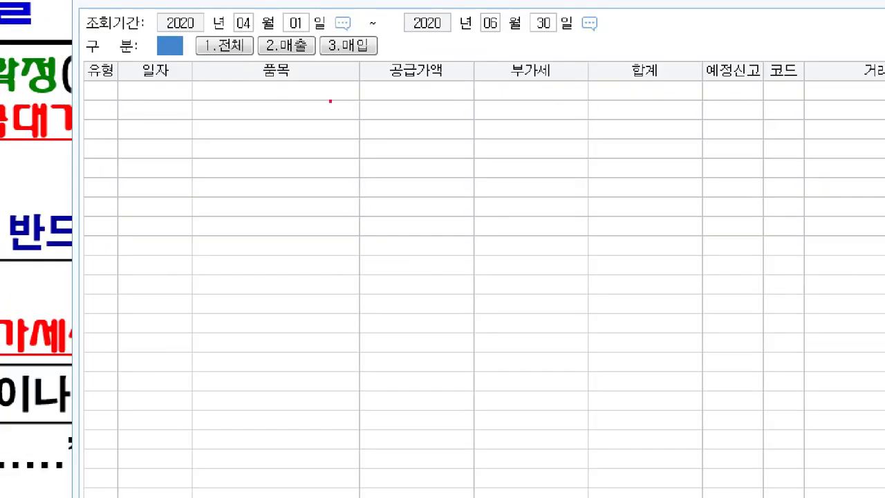
Restrict the ledger to category 2 매출 and recheck the sales type asked for in question 6-3.
mouse_move(328, 97)
mouse_down()
mouse_move(279, 59)
mouse_move(316, 81)
mouse_up()
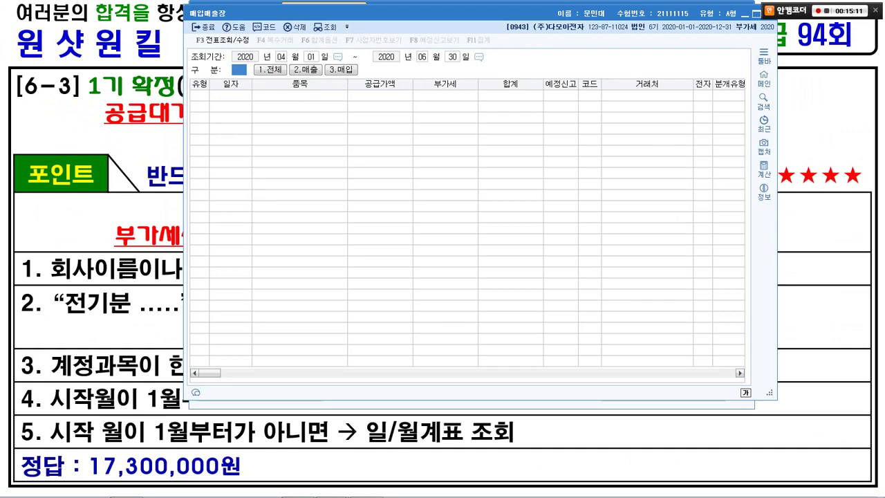
text(2)
key(Return)
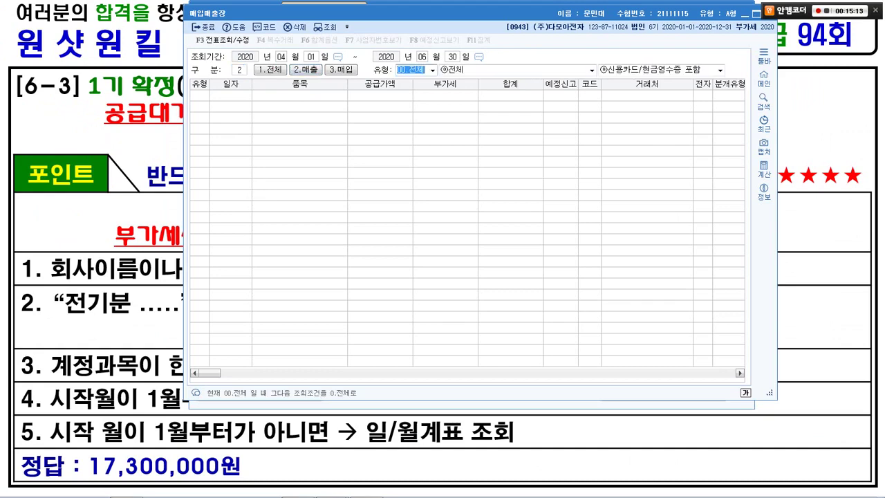
key(alt+Tab)
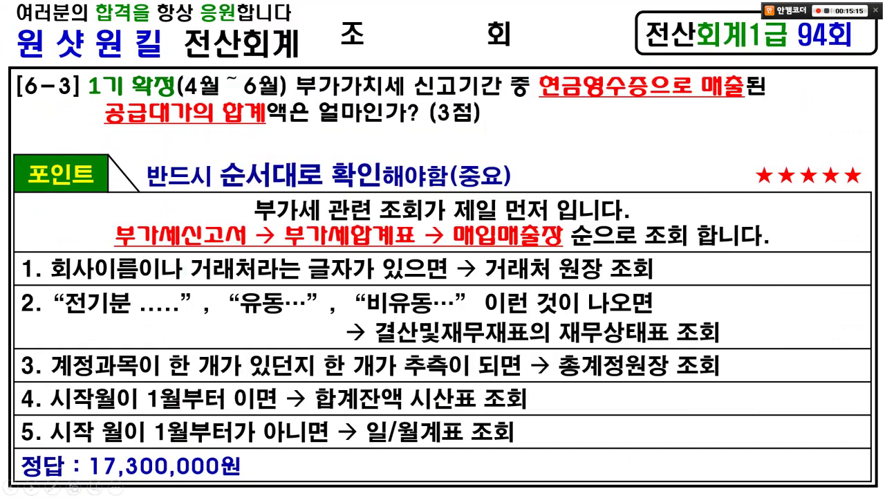
key(alt+Tab)
Filter the sales by type 22.현과 and list the matching entries.
key(alt+Down)
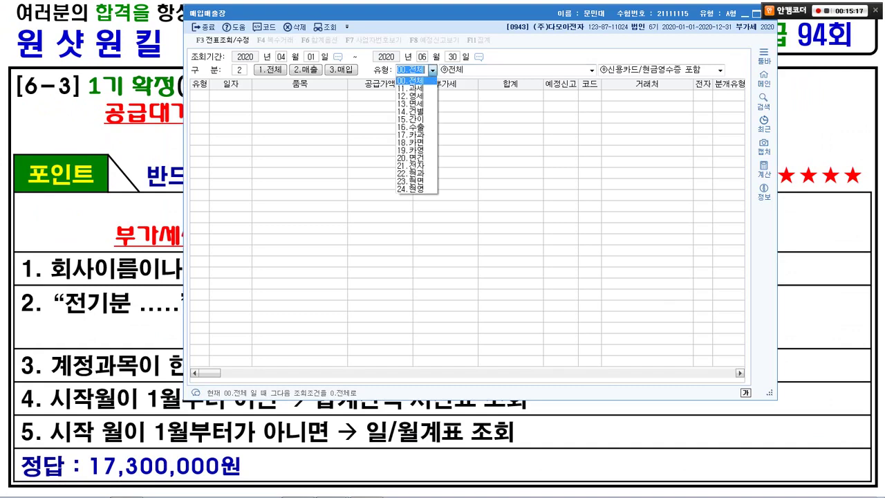
key(Down)
key(Down)
key(Down)
key(Down)
key(Down)
key(Down)
key(Down)
key(Down)
key(Down)
key(Down)
key(Down)
key(Down)
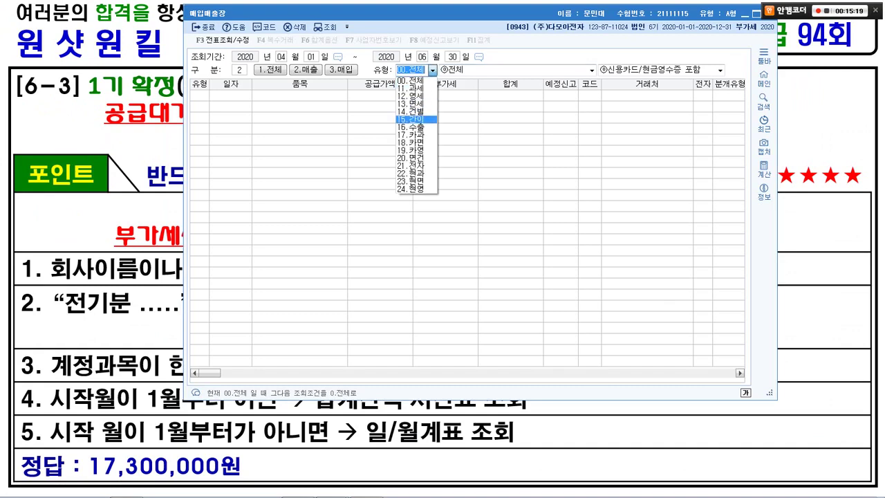
key(Return)
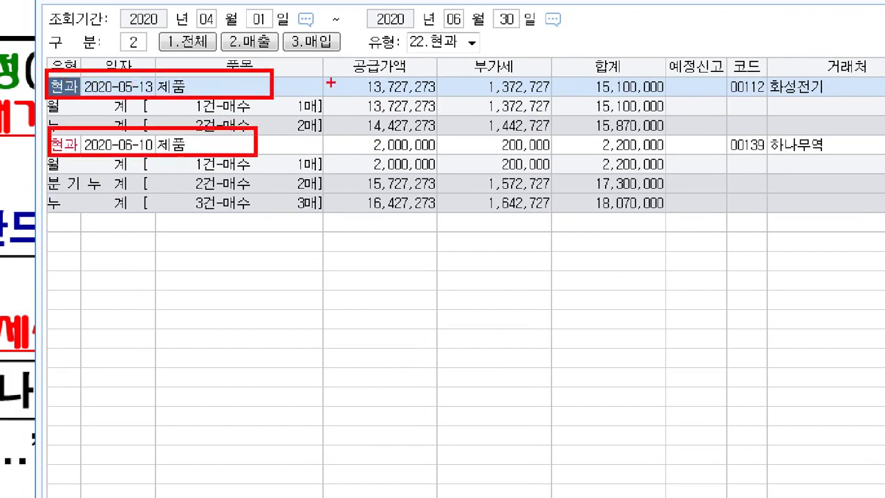
Compare the two 현과 sales' supply and VAT amounts with the quarterly cumulative (분기누계) row to find the 공급대가 total.
drag(364, 135, 438, 152)
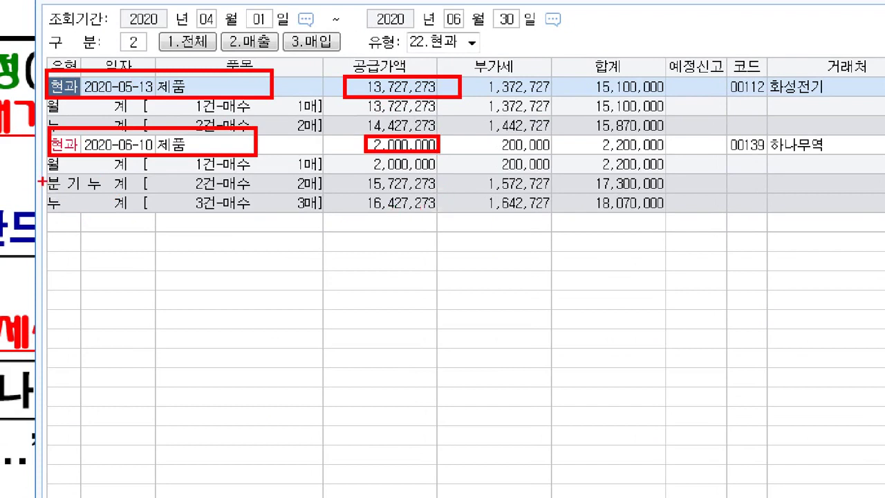
drag(50, 98, 52, 130)
drag(324, 166, 448, 194)
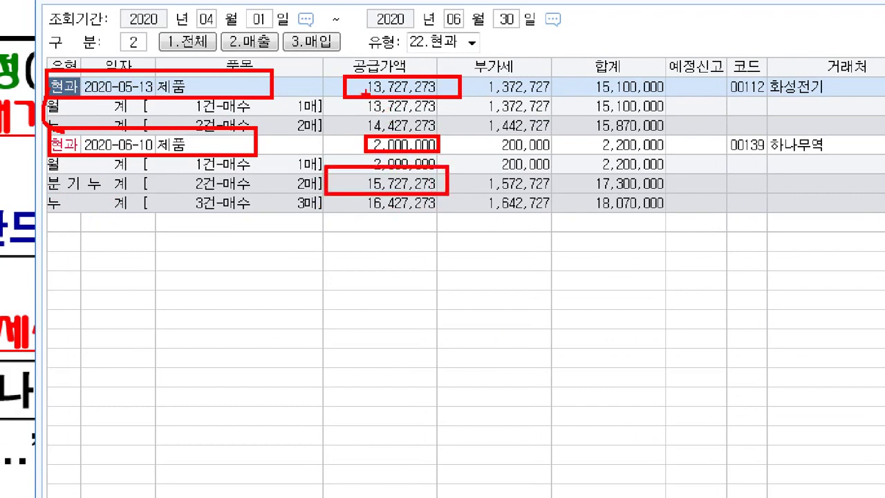
drag(366, 88, 365, 140)
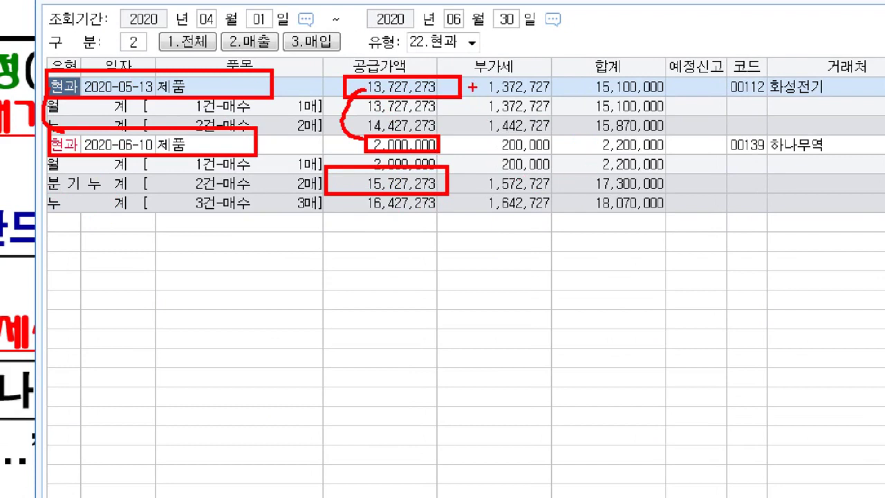
drag(481, 75, 559, 99)
drag(491, 131, 553, 158)
drag(481, 165, 540, 194)
drag(578, 170, 683, 195)
key(Escape)
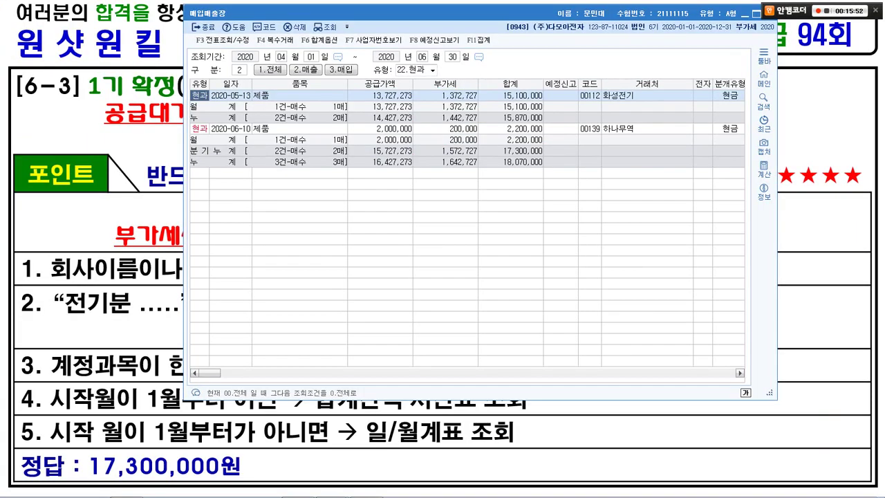
Examine the overall cumulative (누계) row to distinguish it from the quarterly cumulative row.
mouse_move(211, 492)
mouse_down()
mouse_move(163, 492)
mouse_move(209, 495)
mouse_up()
key(Escape)
key(ctrl+1)
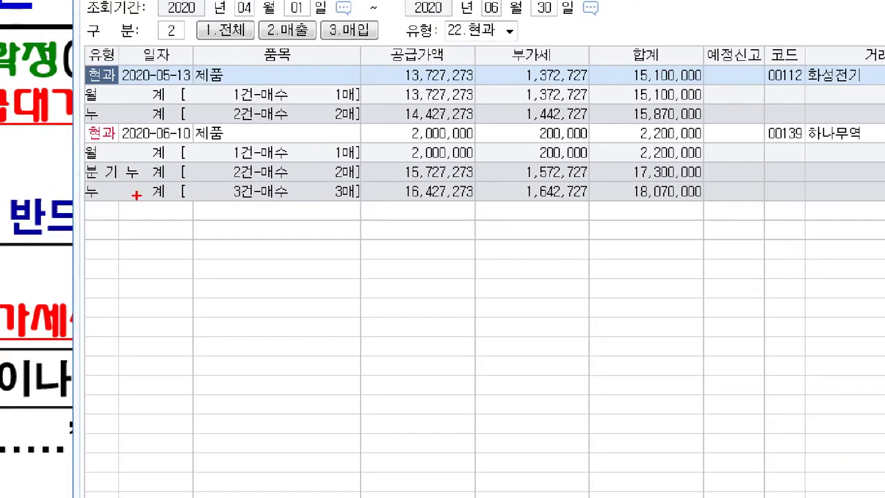
mouse_move(69, 174)
mouse_down()
mouse_move(115, 205)
mouse_move(177, 212)
mouse_up()
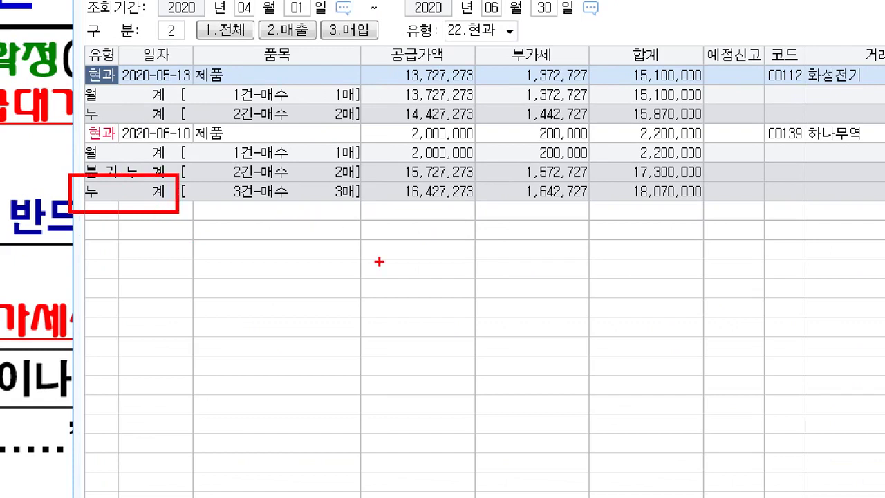
Check the 현과 type of the listed sales against the wording of question 6-3 on the slide.
key(Escape)
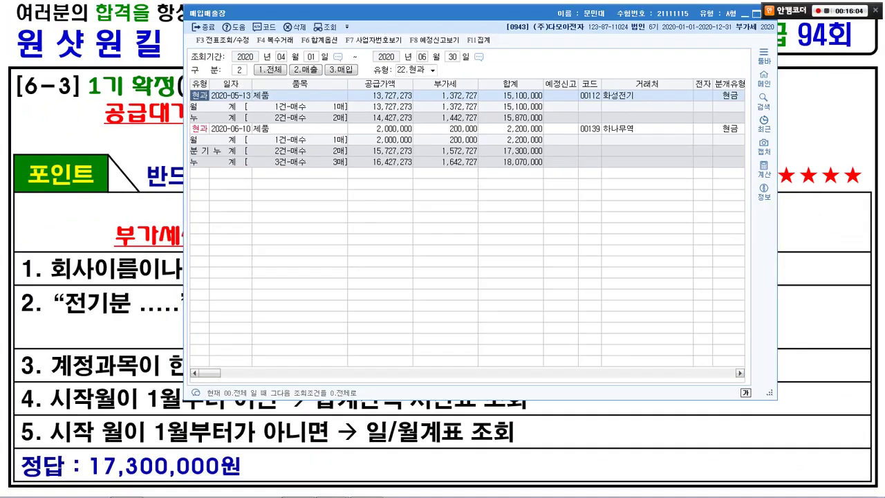
key(ctrl+1)
click(345, 109)
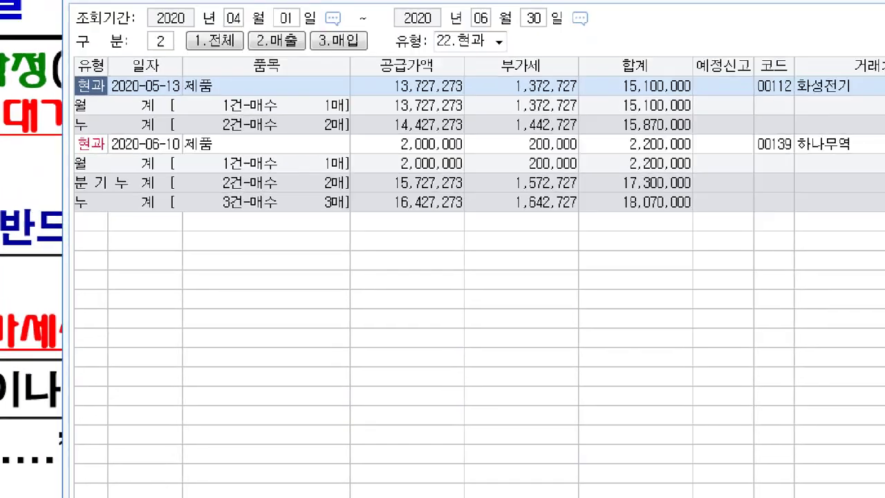
mouse_move(73, 68)
mouse_down()
mouse_move(161, 88)
mouse_move(161, 100)
mouse_up()
key(Escape)
key(alt+Tab)
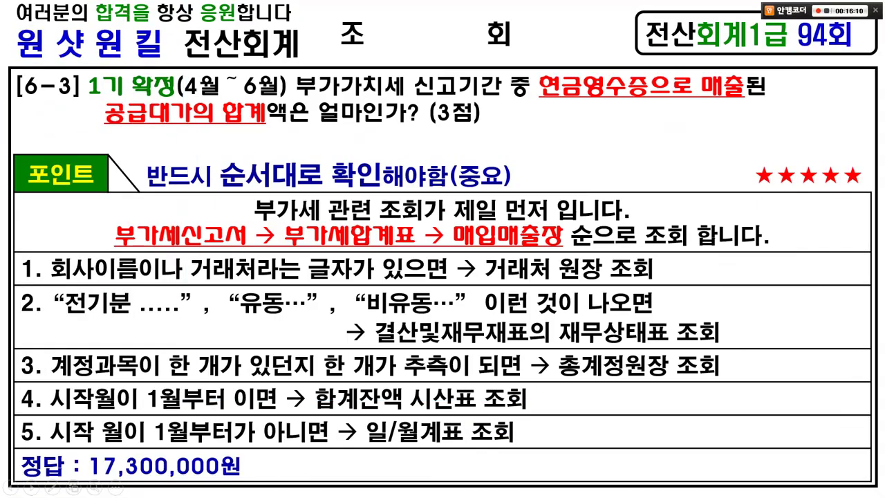
key(alt+Tab)
Compare the May 13 and June 10 현과 sales' supply, VAT and total amounts with the 분기누계 row, and close the 매입매출장.
mouse_move(73, 62)
mouse_down()
mouse_move(187, 89)
mouse_move(582, 91)
mouse_up()
drag(72, 127, 593, 152)
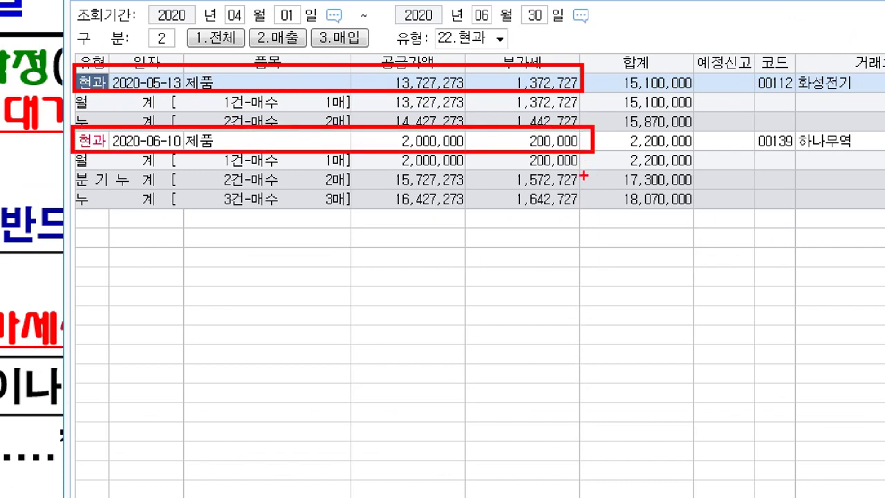
mouse_move(71, 166)
mouse_down()
mouse_move(584, 190)
mouse_move(624, 167)
mouse_move(706, 189)
mouse_up()
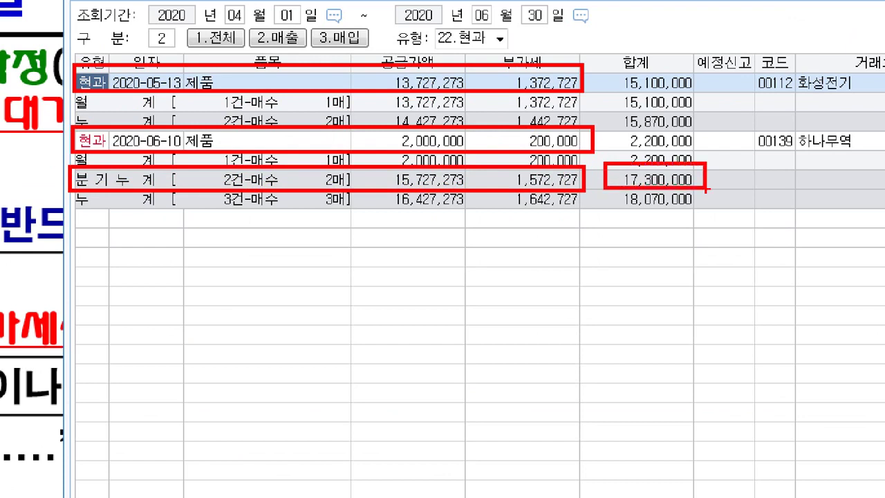
mouse_move(428, 97)
mouse_down()
mouse_move(414, 98)
mouse_move(427, 53)
mouse_move(442, 89)
mouse_up()
mouse_move(541, 96)
mouse_down()
mouse_move(546, 60)
mouse_move(546, 79)
mouse_up()
mouse_move(662, 94)
mouse_down()
mouse_move(605, 77)
mouse_move(651, 92)
mouse_up()
mouse_move(663, 153)
mouse_down()
mouse_move(607, 130)
mouse_move(663, 85)
mouse_move(657, 135)
mouse_up()
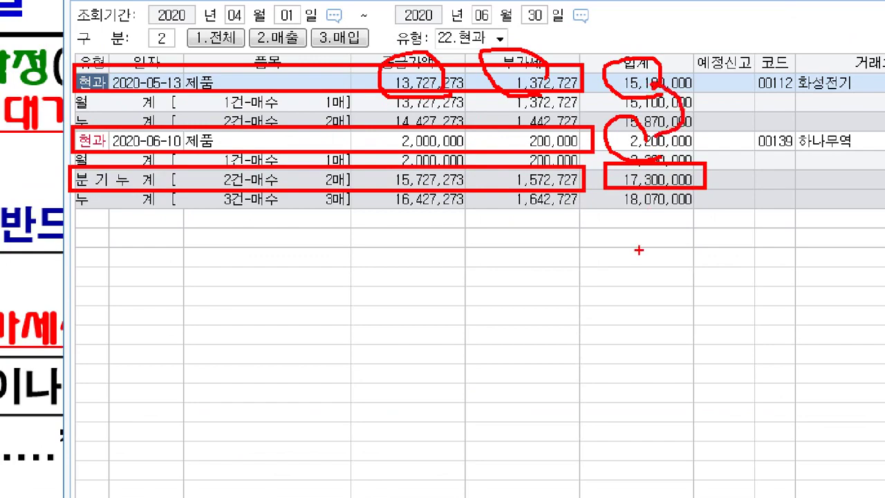
key(Escape)
key(Escape)
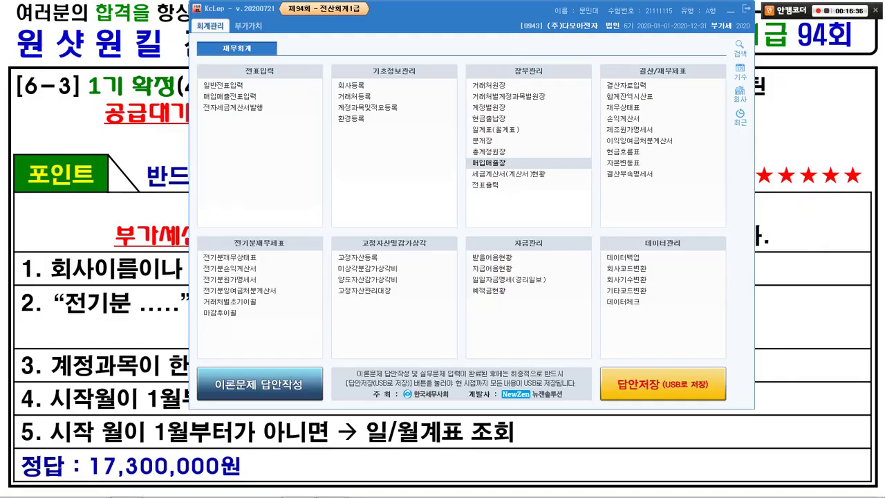
Open the 이론문제 답안작성 answer form from the KcLep main screen.
key(ctrl+1)
click(309, 391)
mouse_move(288, 429)
mouse_down()
mouse_move(176, 469)
mouse_move(308, 373)
mouse_up()
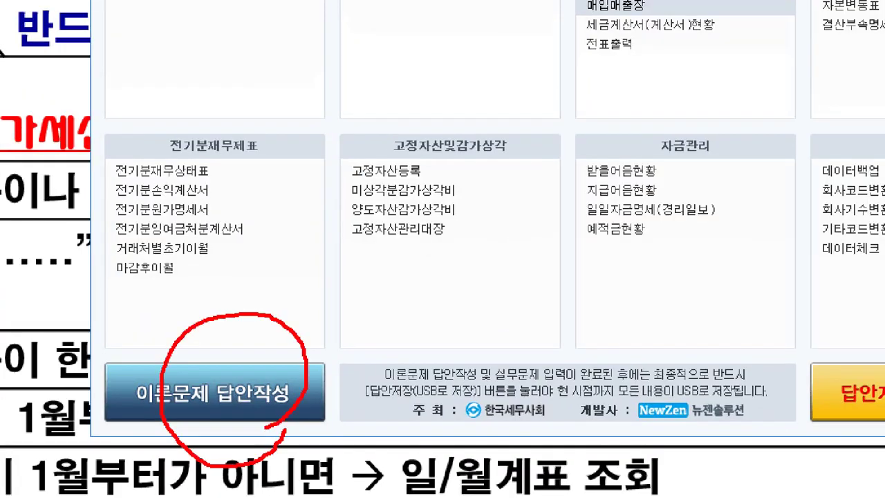
key(Escape)
click(259, 383)
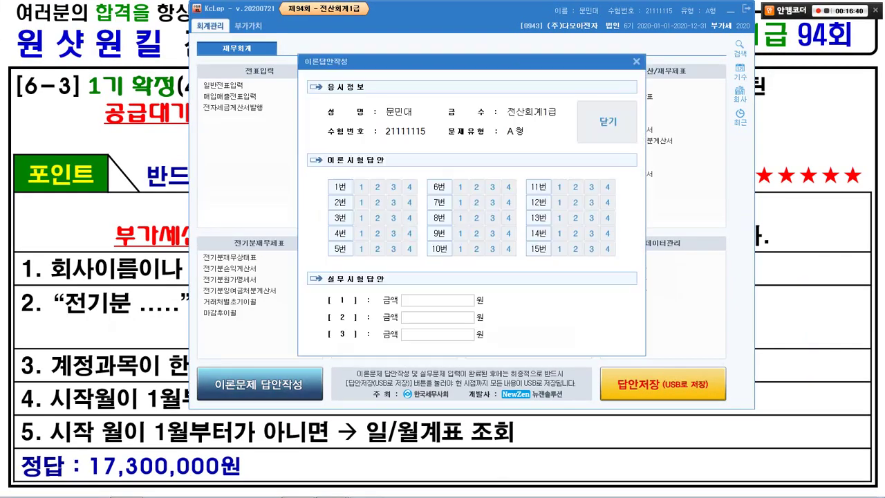
Examine the theory and practical exam answer fields, close the answer form, and switch back to the question 6-3 slide.
mouse_move(397, 257)
mouse_down()
mouse_move(331, 208)
mouse_move(395, 235)
mouse_up()
mouse_move(475, 240)
mouse_down()
mouse_move(452, 244)
mouse_move(452, 229)
mouse_up()
mouse_move(463, 362)
mouse_down()
mouse_move(442, 364)
mouse_move(480, 308)
mouse_move(446, 345)
mouse_up()
click(636, 61)
click(533, 288)
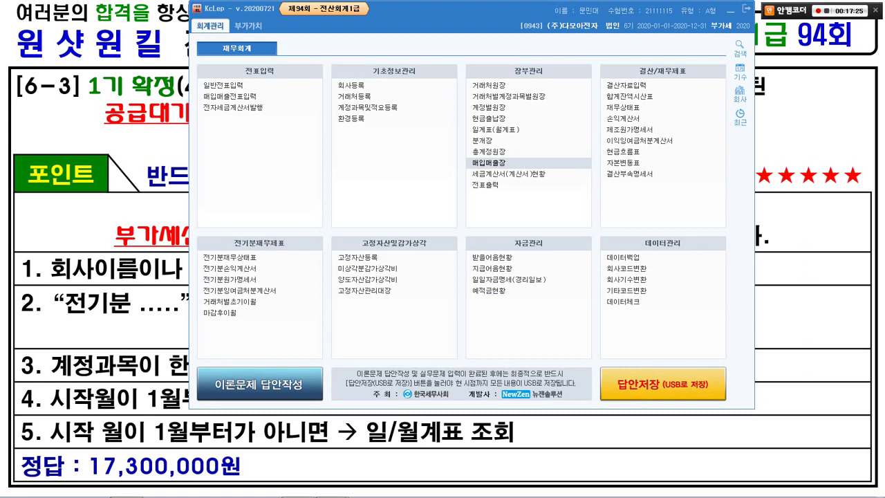
key(alt+Tab)
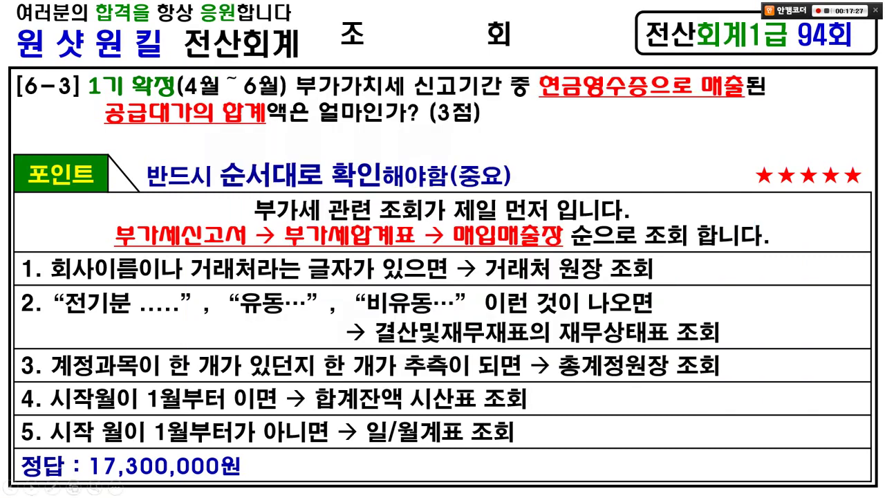